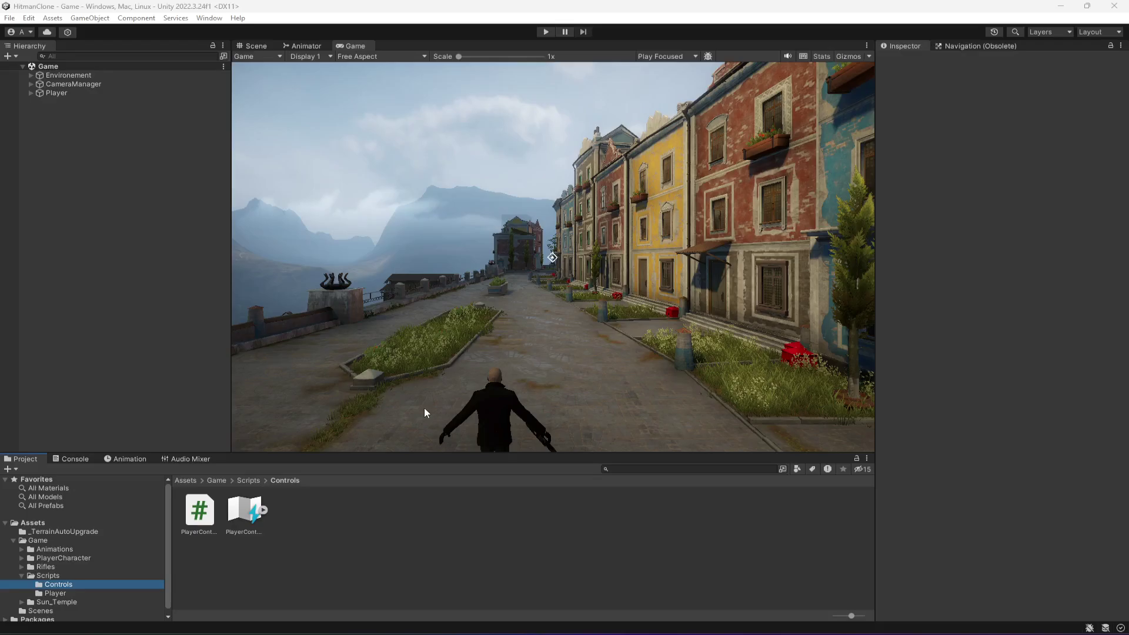
# - Open the PlayerControls asset and add a Shoot action to the PlayerActions map
pyautogui.doubleClick(244, 513)
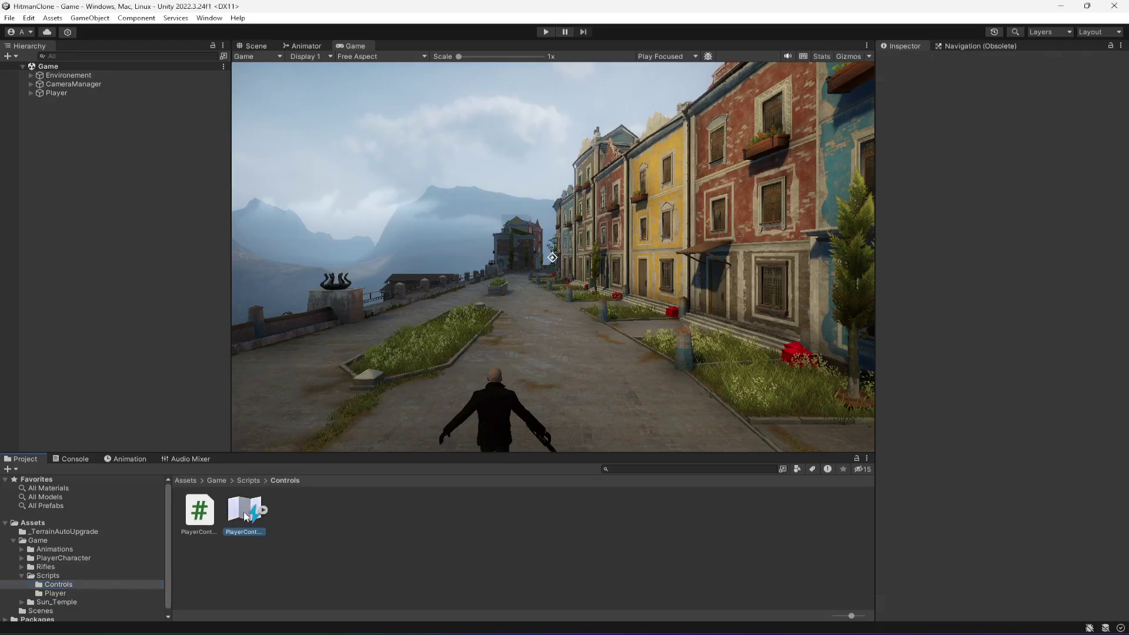
pyautogui.click(260, 147)
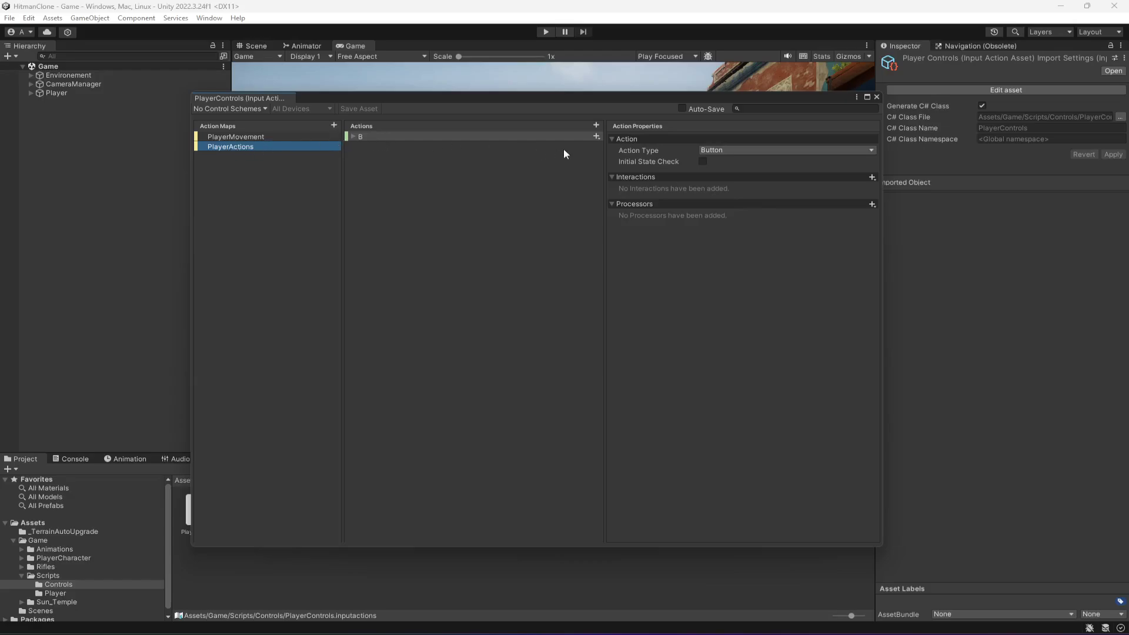
pyautogui.click(595, 126)
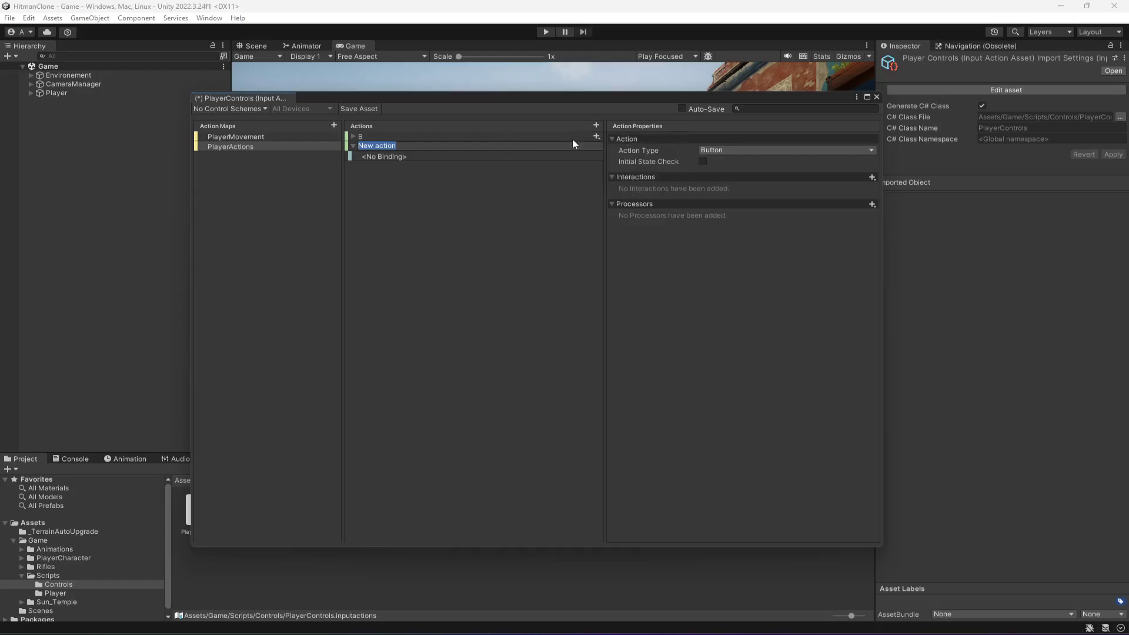
pyautogui.write('Shoot')
pyautogui.press('Return')
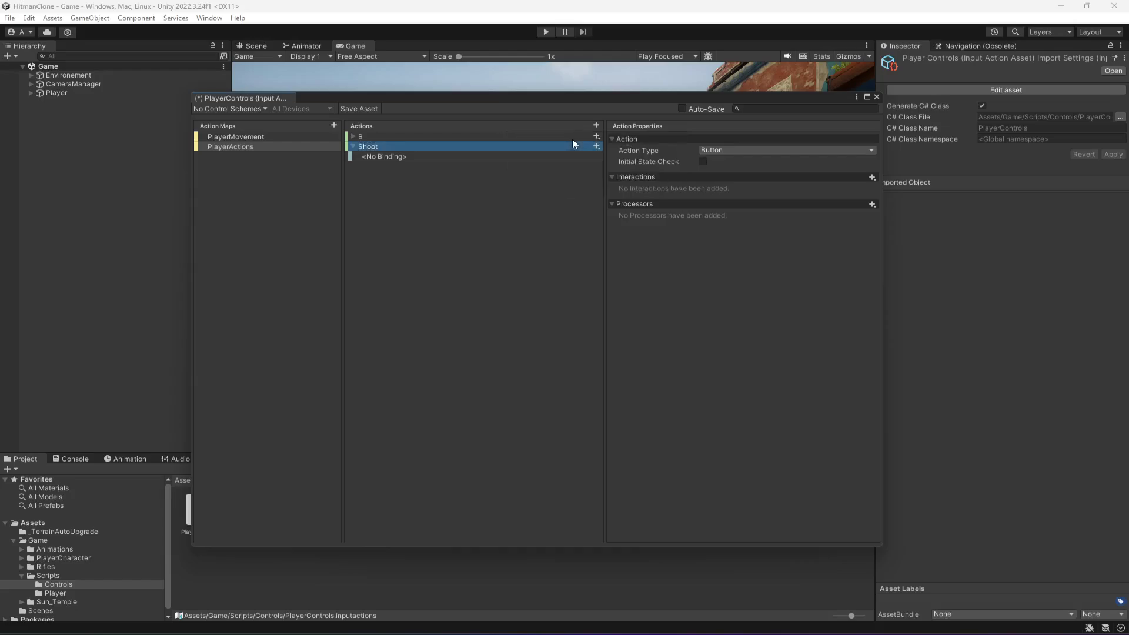
# - Set the Shoot action's binding path to Left Button [Mouse]
pyautogui.click(415, 155)
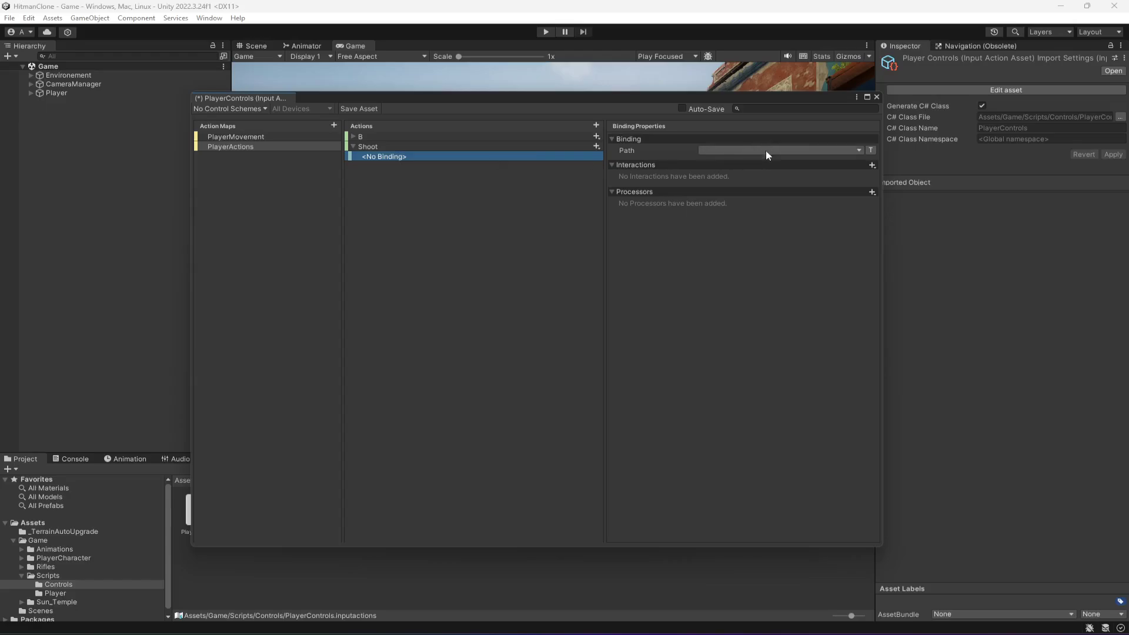
pyautogui.click(765, 151)
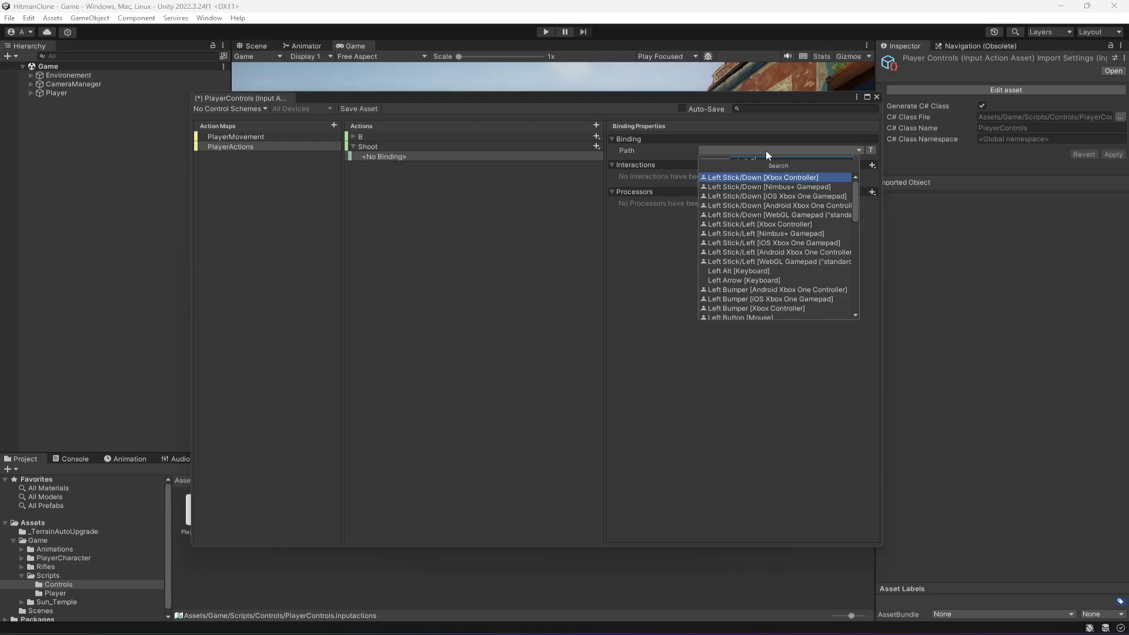
pyautogui.write('utton')
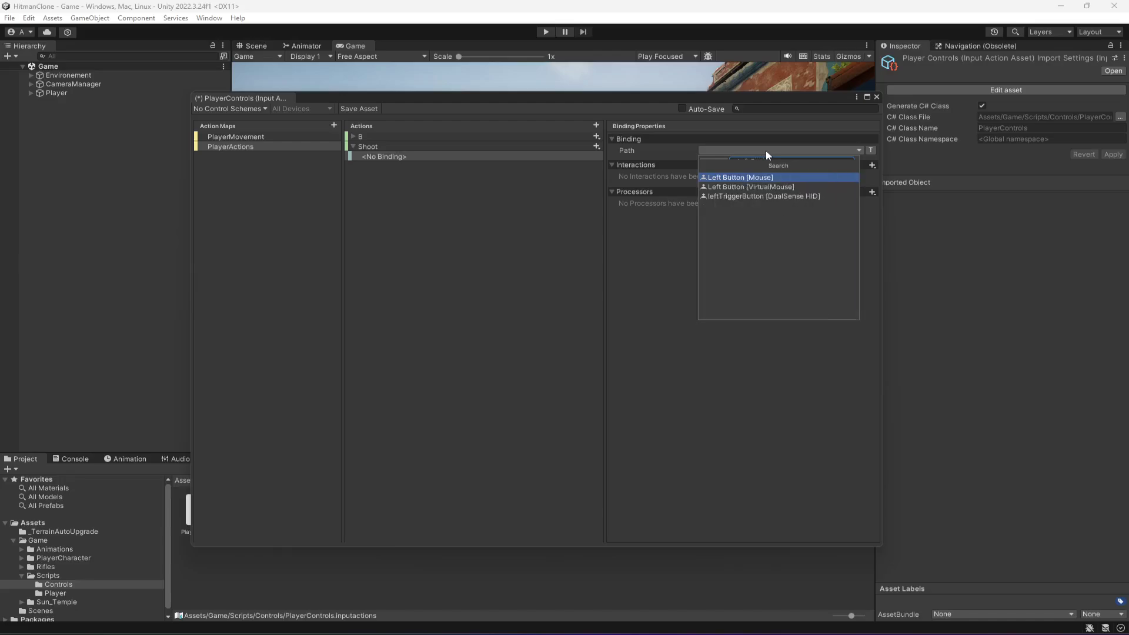
pyautogui.press('Return')
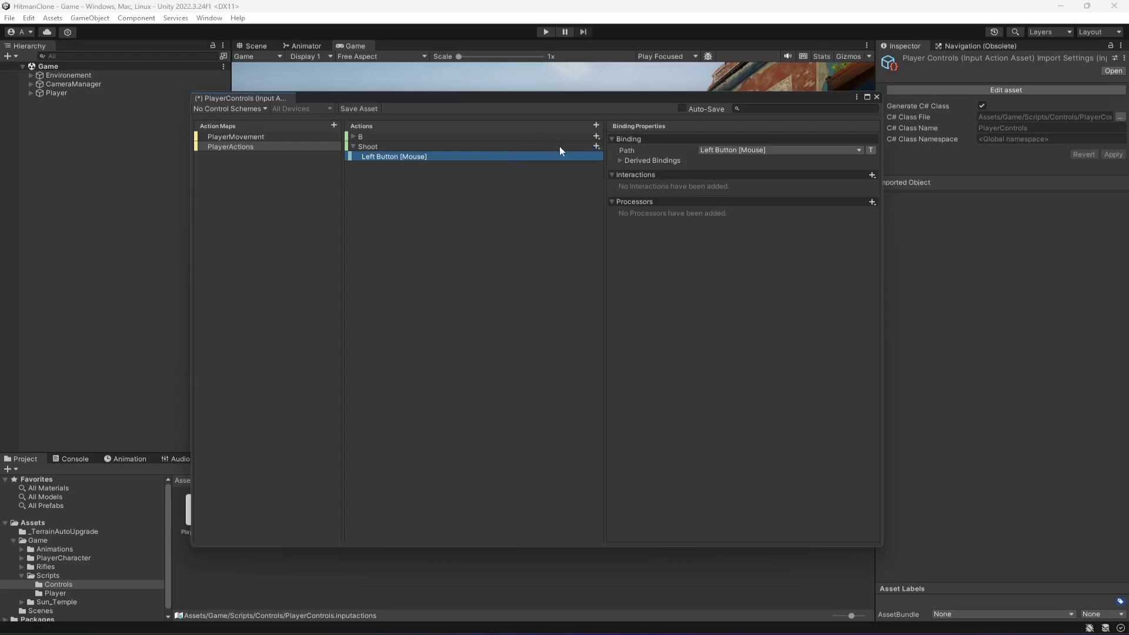
# - Add a second Shoot binding with the path Right Trigger [Gamepad]
pyautogui.click(596, 146)
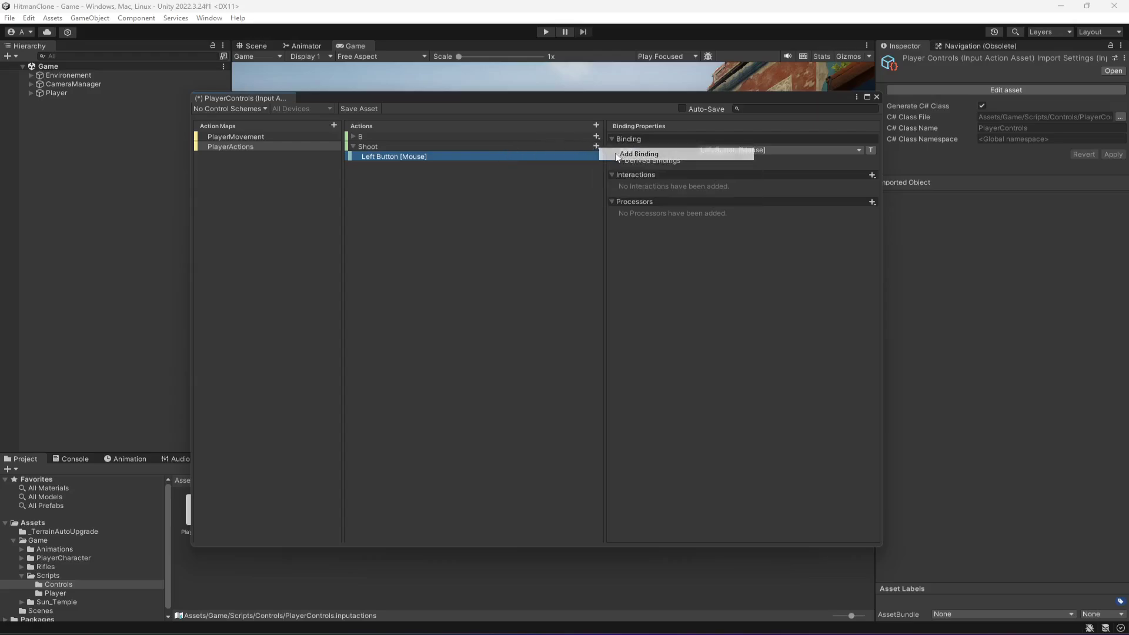
pyautogui.click(623, 154)
pyautogui.click(766, 151)
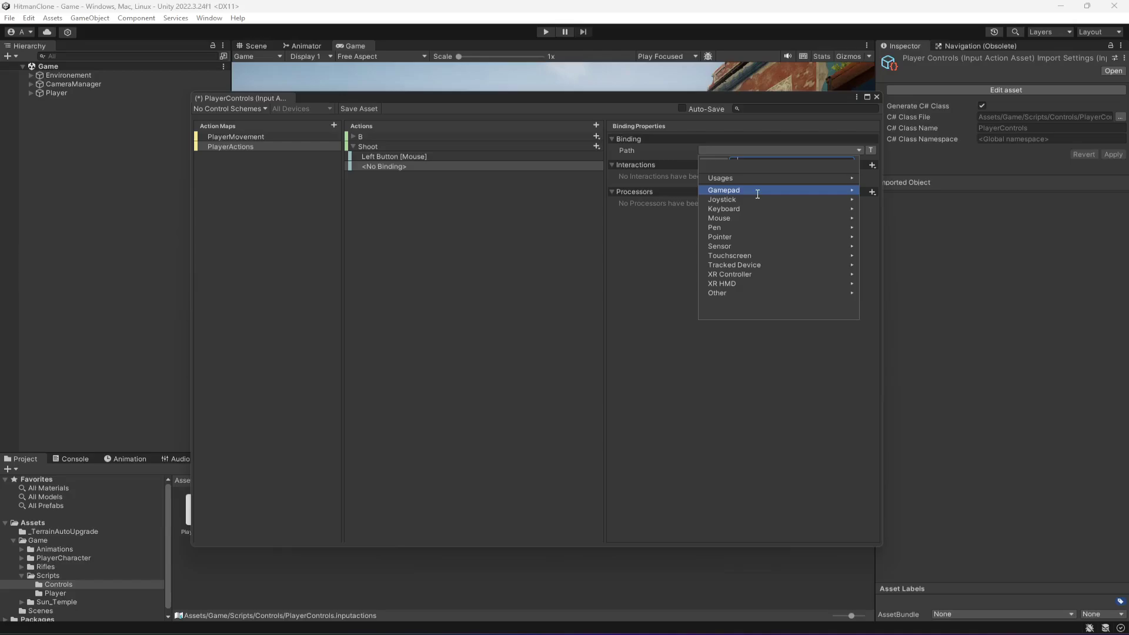
pyautogui.click(757, 194)
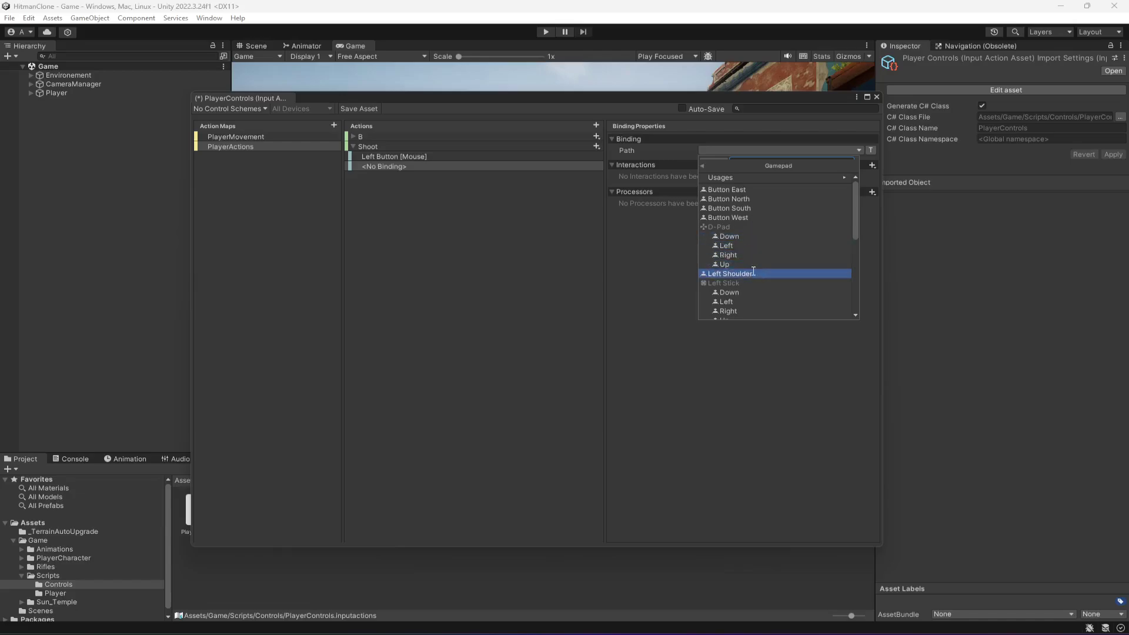
pyautogui.scroll(-1, 753, 271)
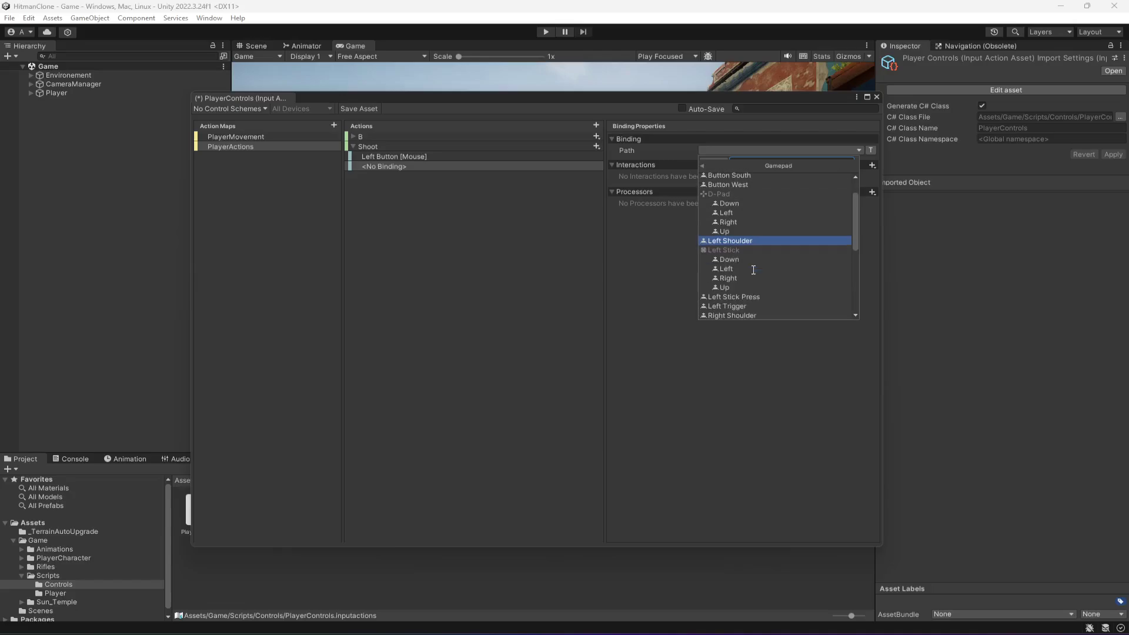
pyautogui.scroll(-2, 753, 269)
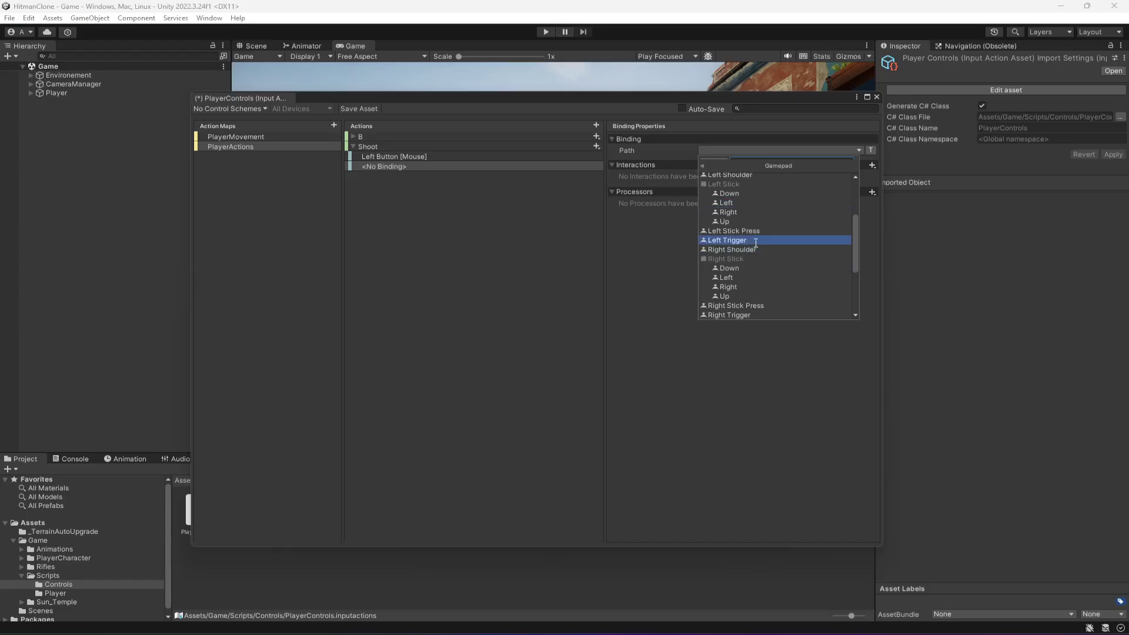
pyautogui.scroll(-1, 756, 243)
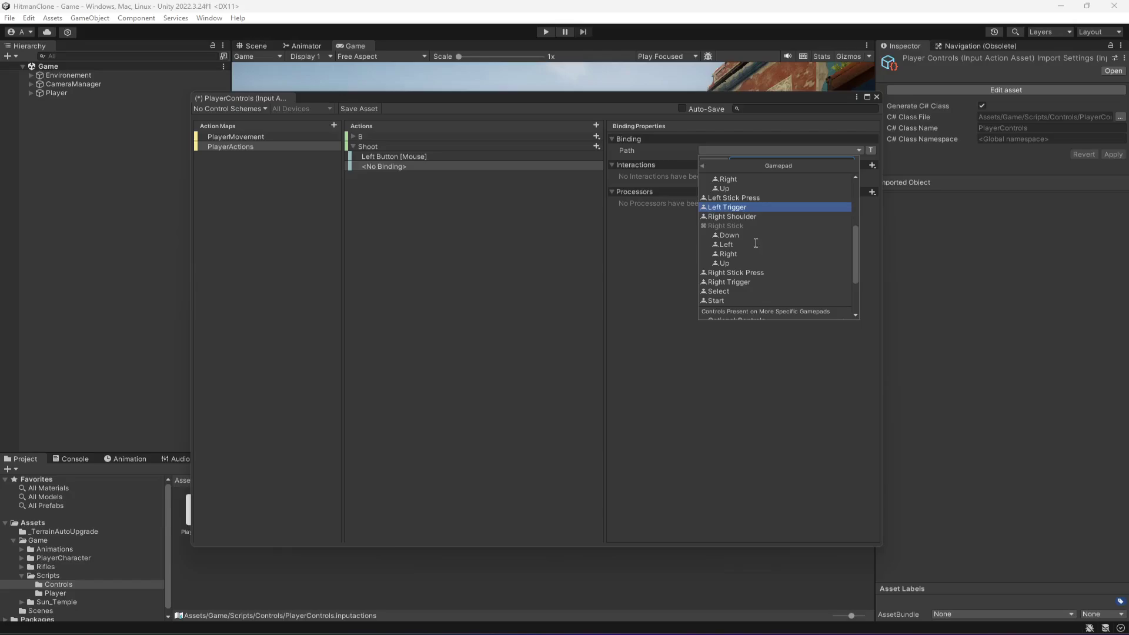
pyautogui.click(752, 282)
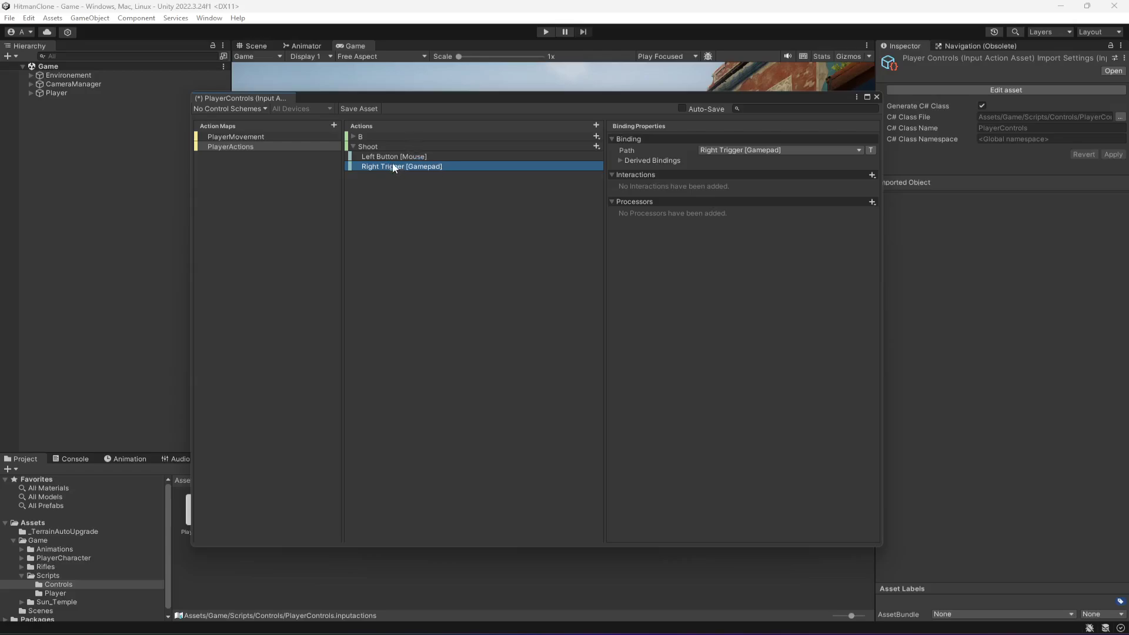
# - Collapse Shoot and add a new action named Scope to PlayerActions
pyautogui.click(355, 146)
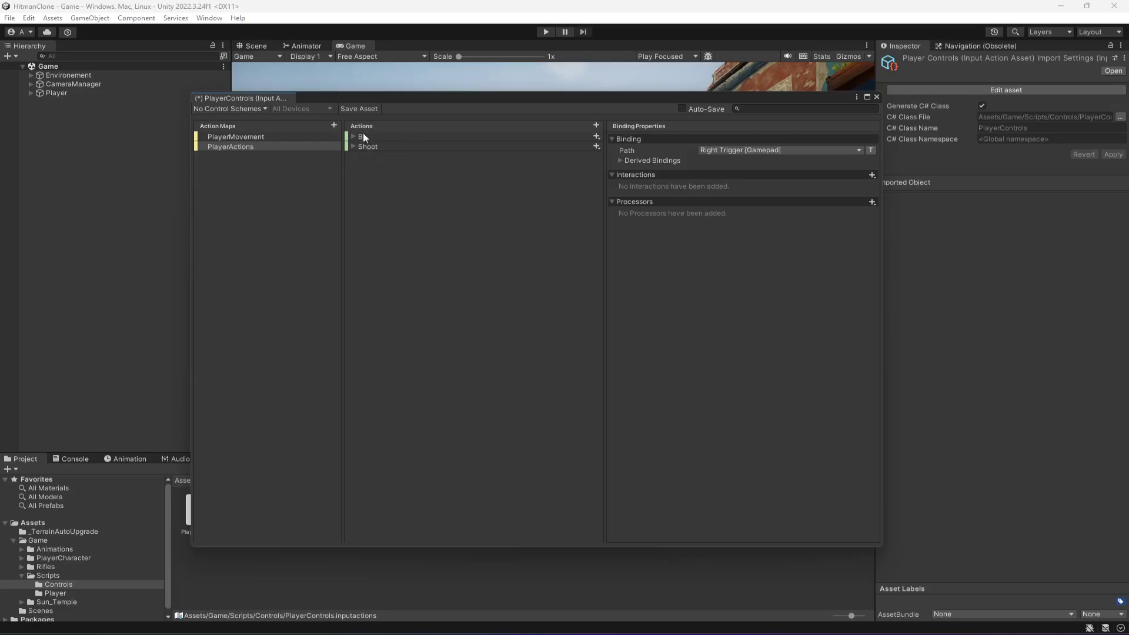
pyautogui.click(596, 125)
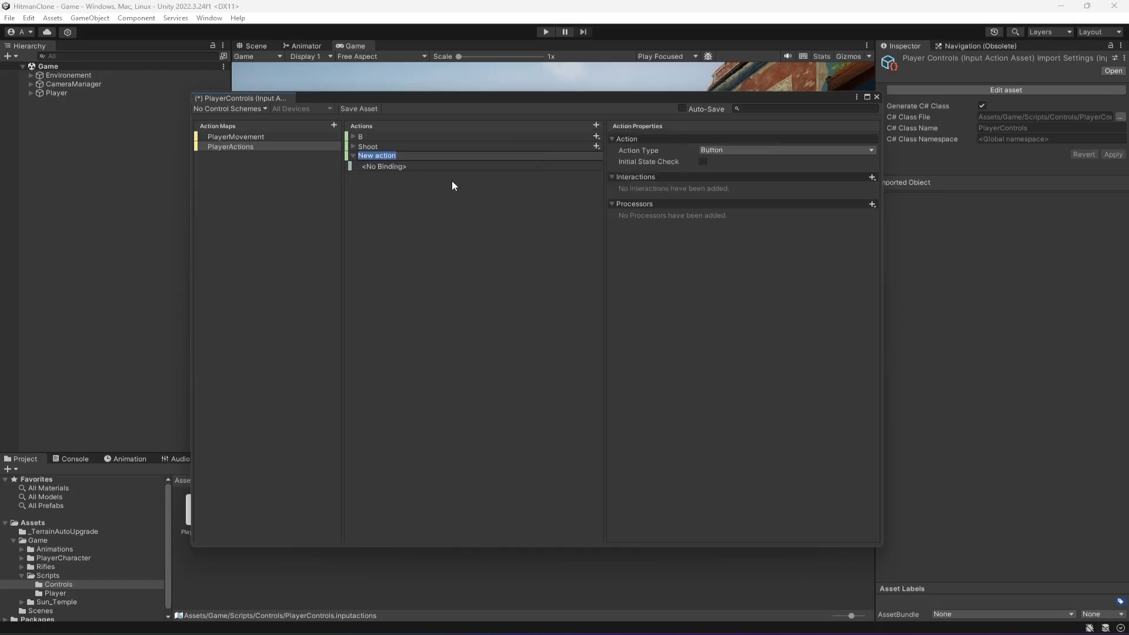
pyautogui.write('Scope')
pyautogui.press('Return')
# - Set Scope's binding path to Right Button [Mouse]
pyautogui.click(423, 166)
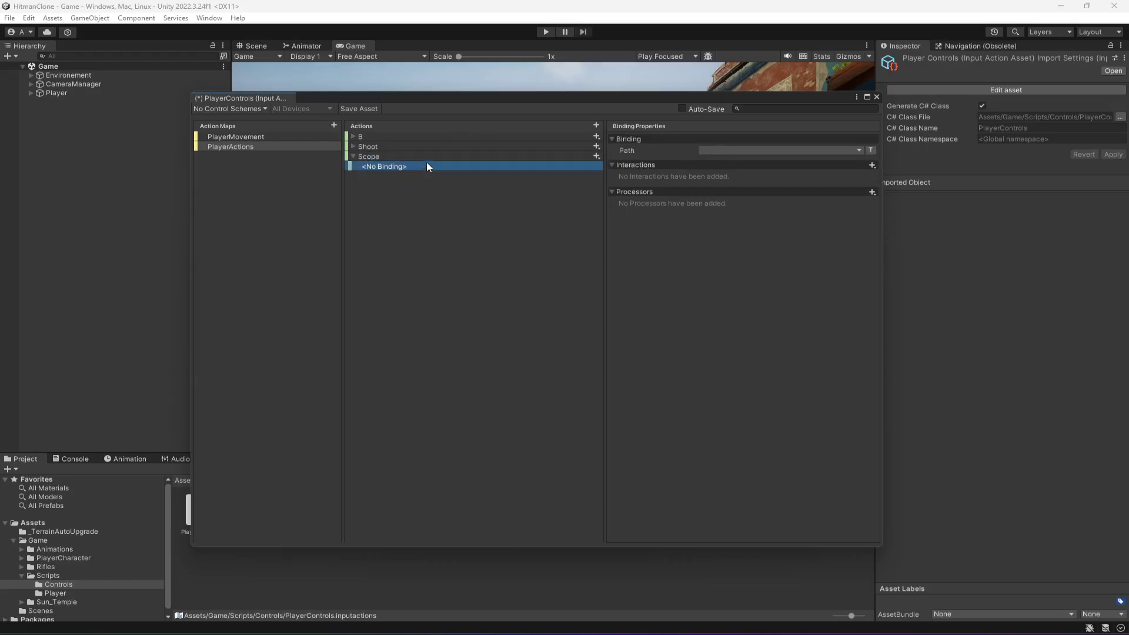
pyautogui.click(756, 150)
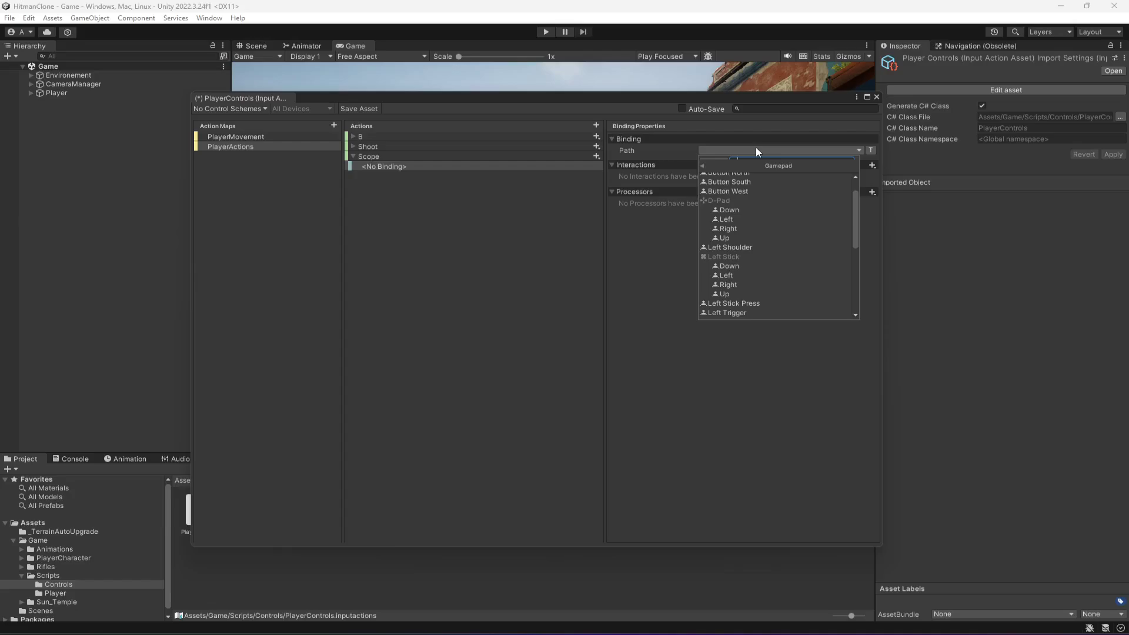
pyautogui.write('right b')
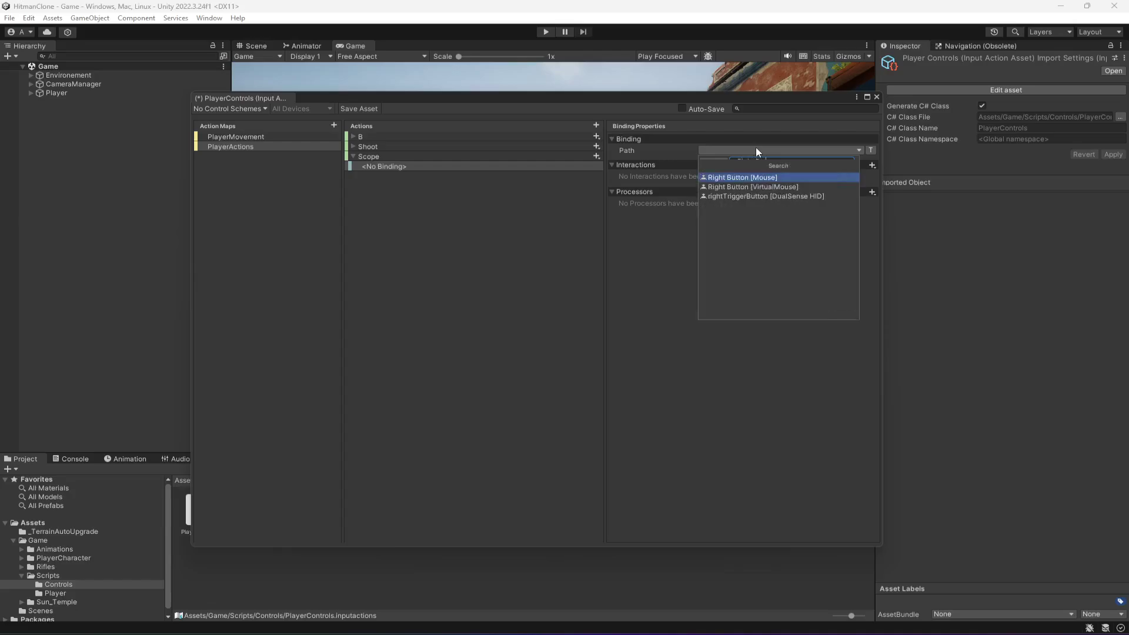
pyautogui.press('Return')
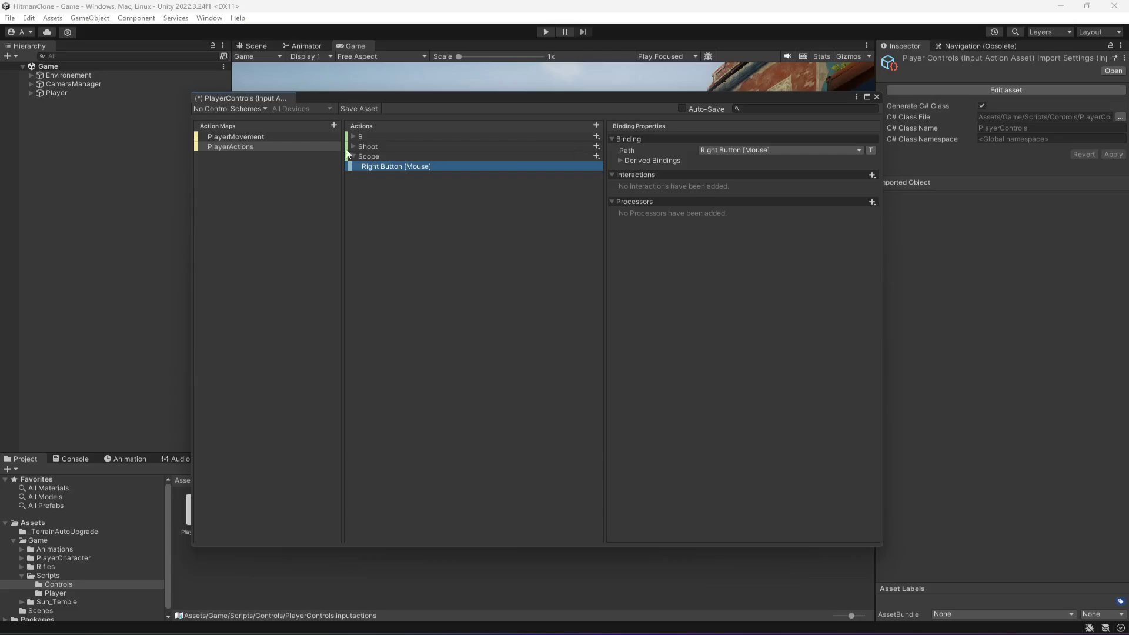
pyautogui.click(353, 147)
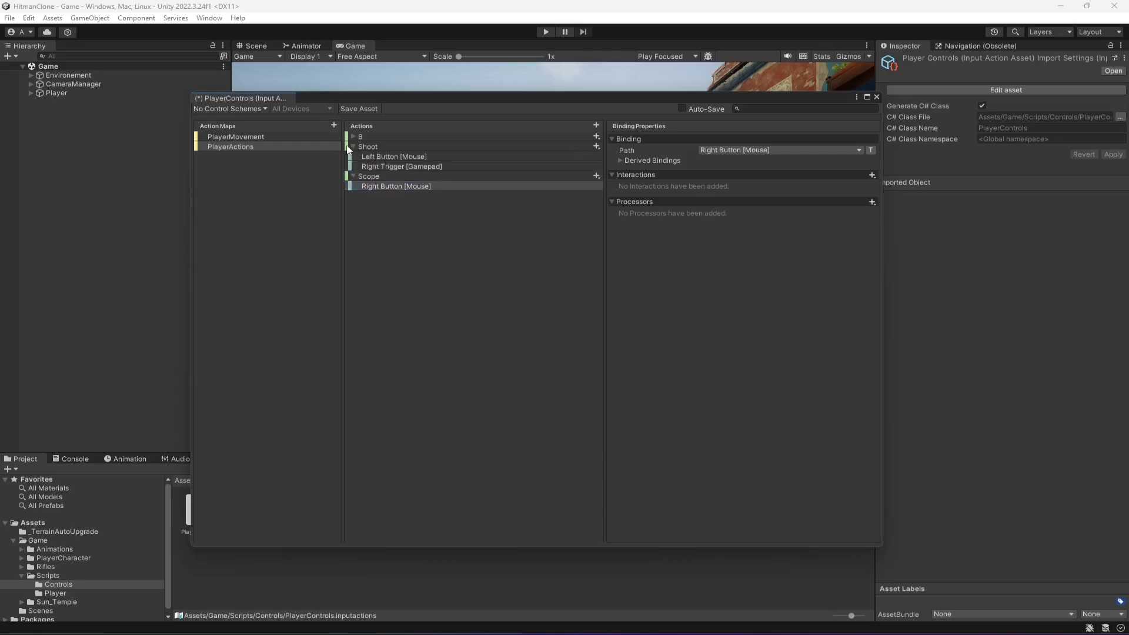
pyautogui.click(353, 147)
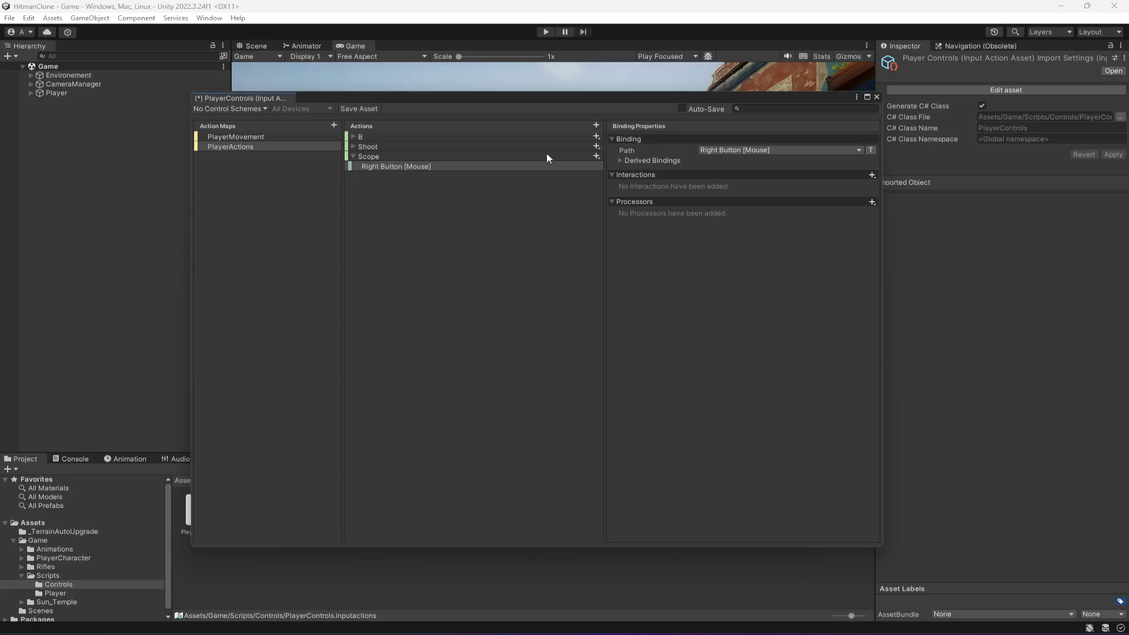
# - Add an empty second binding under Scope and browse the Gamepad controls
pyautogui.click(595, 156)
pyautogui.click(644, 166)
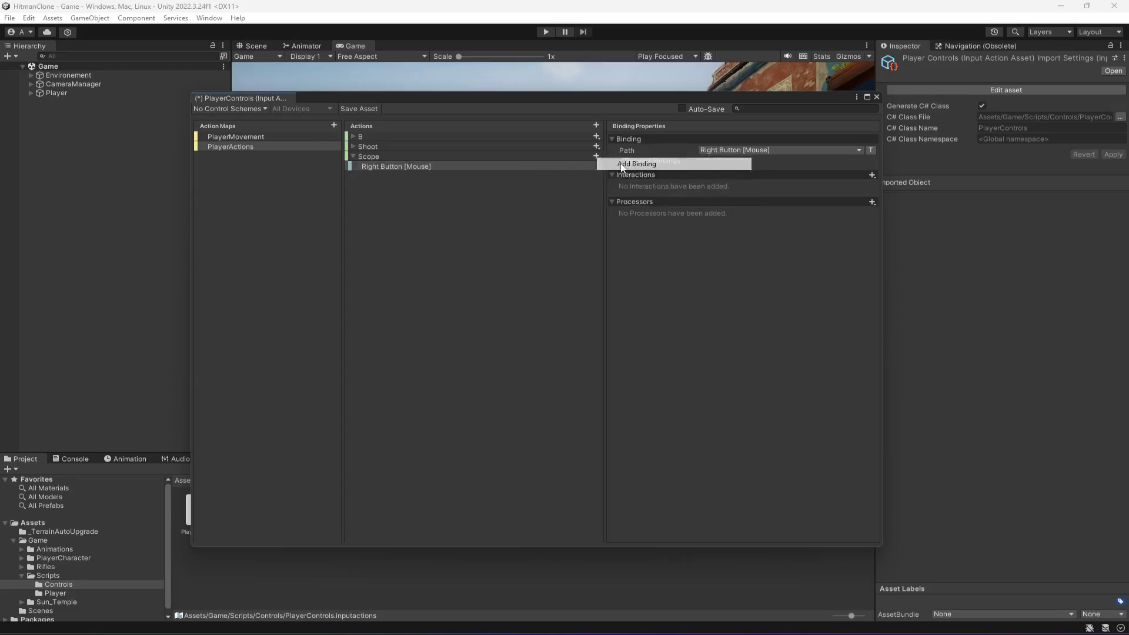
pyautogui.click(726, 149)
pyautogui.click(747, 211)
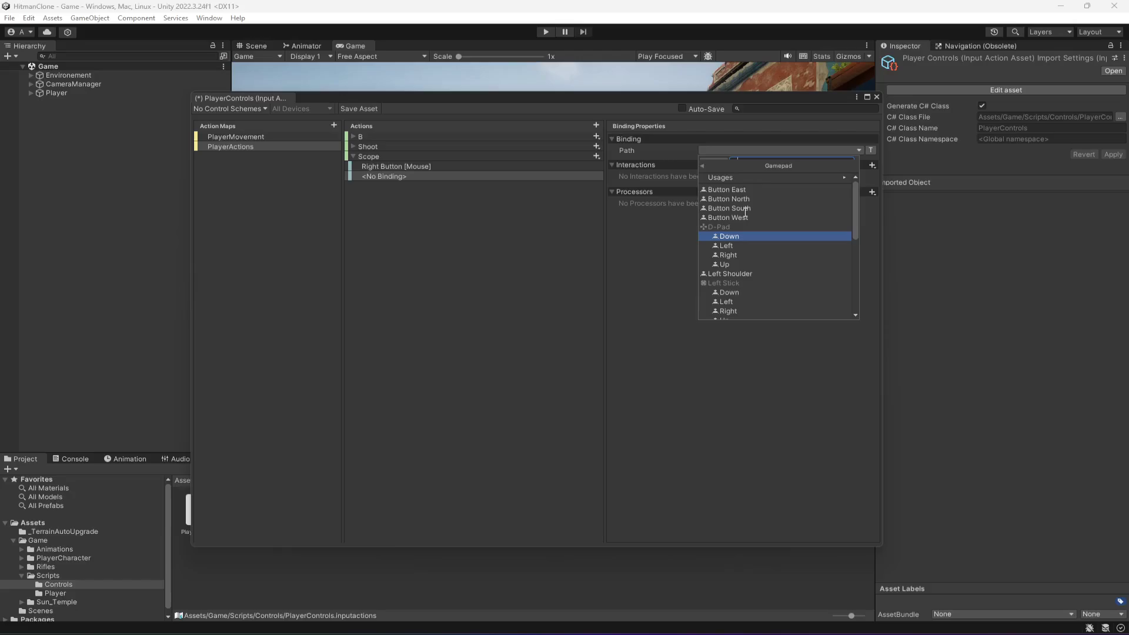
pyautogui.scroll(-1, 749, 223)
pyautogui.scroll(-3, 749, 223)
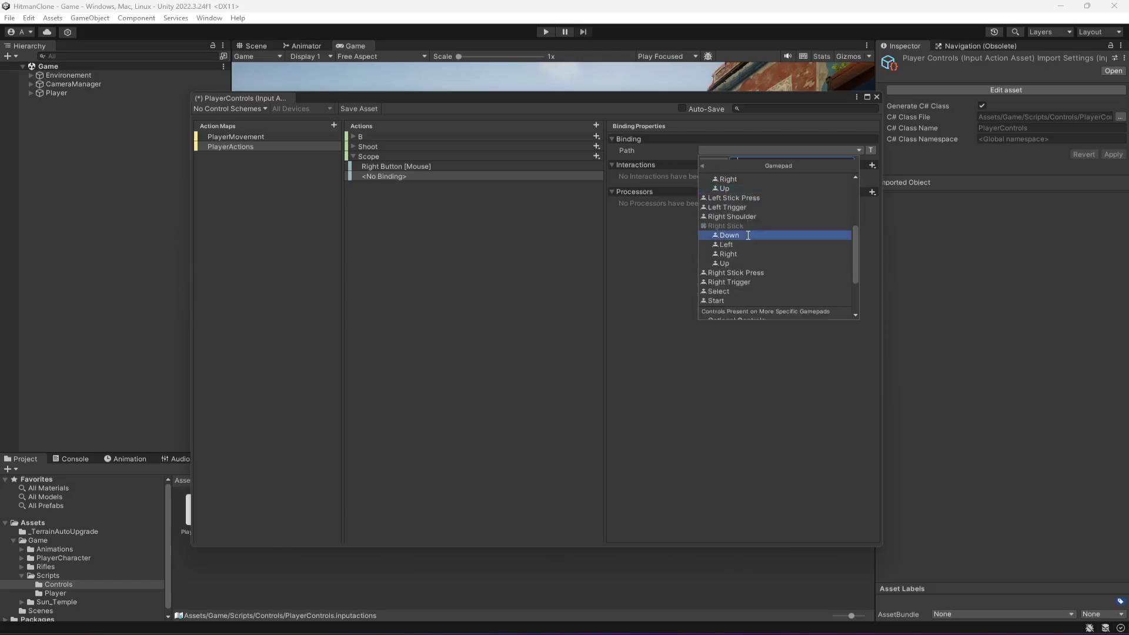
pyautogui.scroll(4, 749, 235)
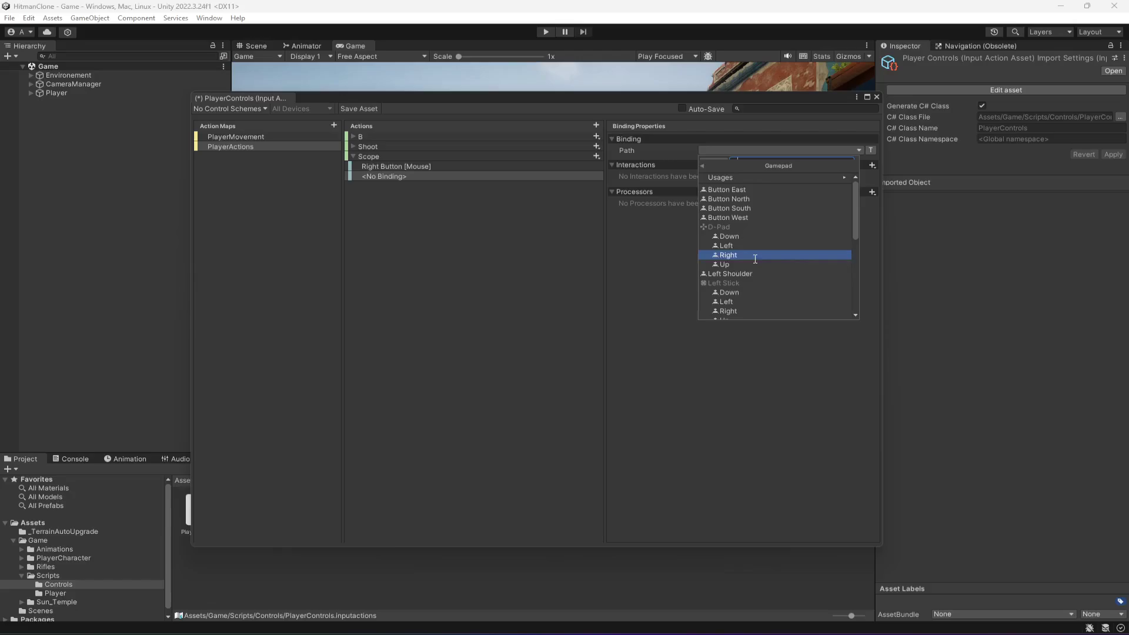
pyautogui.scroll(-3, 755, 267)
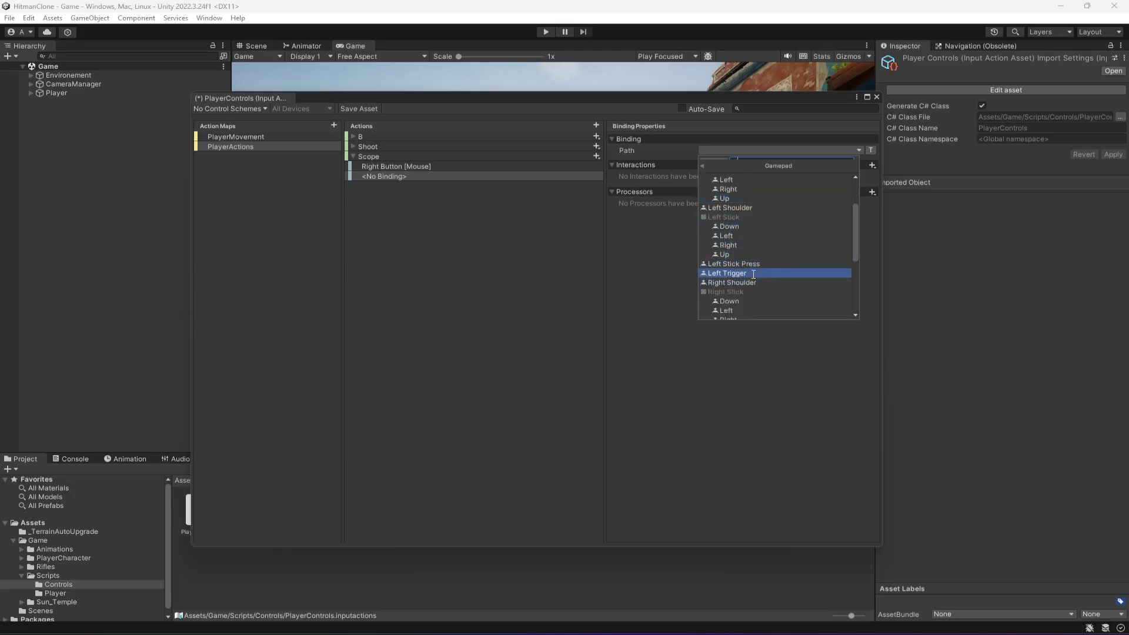
pyautogui.scroll(-3, 753, 274)
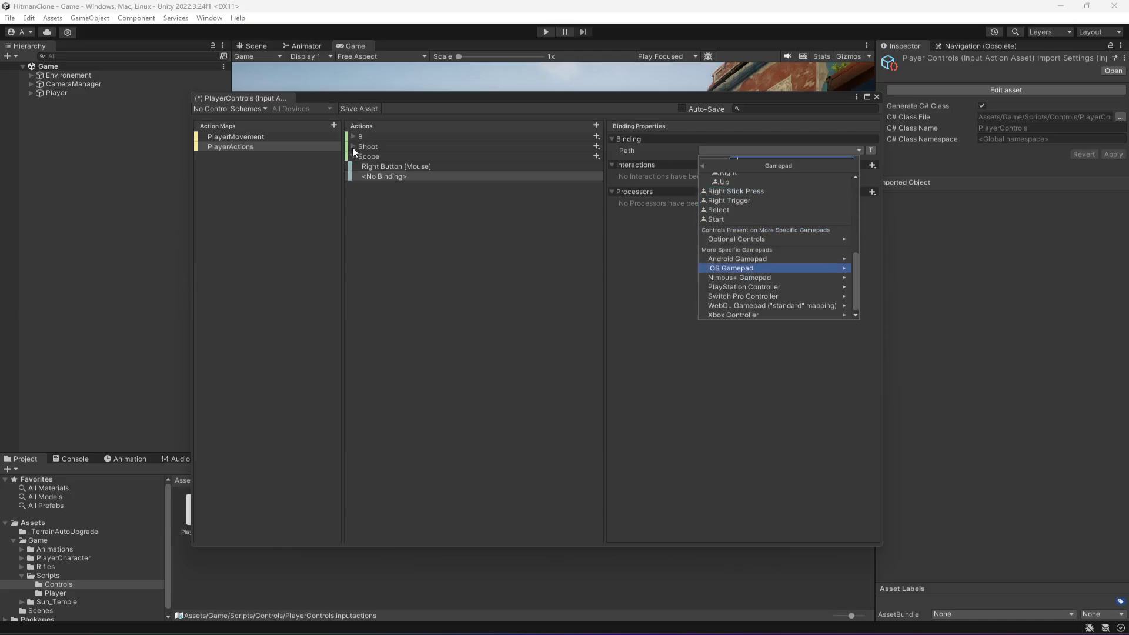
# - Set the empty Scope binding's path to Left Trigger [Gamepad]
pyautogui.click(352, 147)
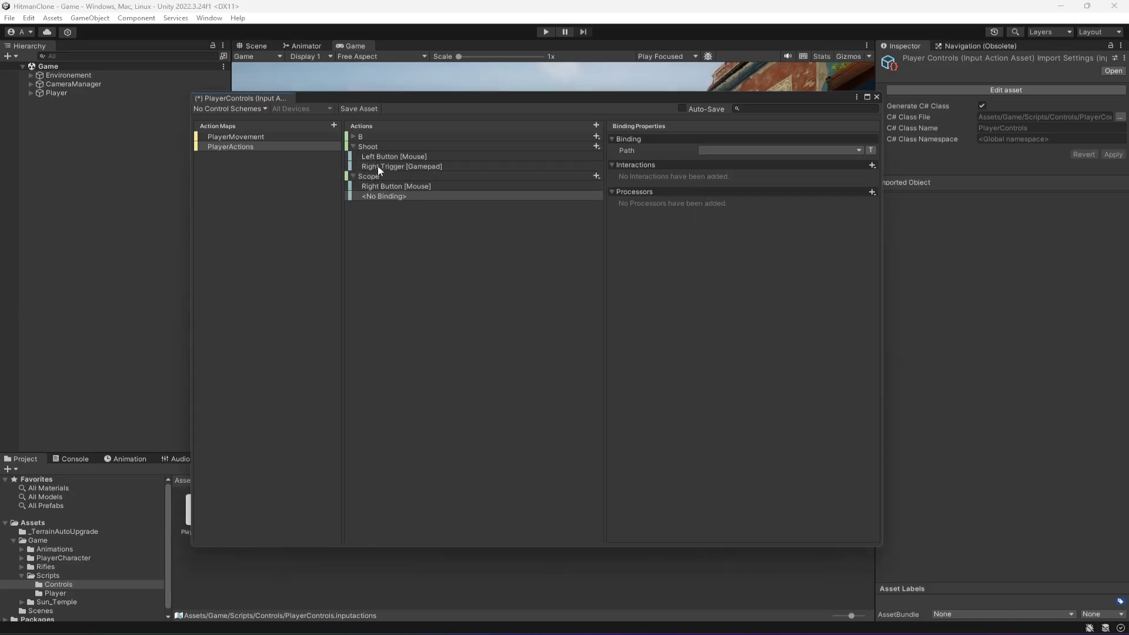
pyautogui.click(388, 196)
pyautogui.click(750, 151)
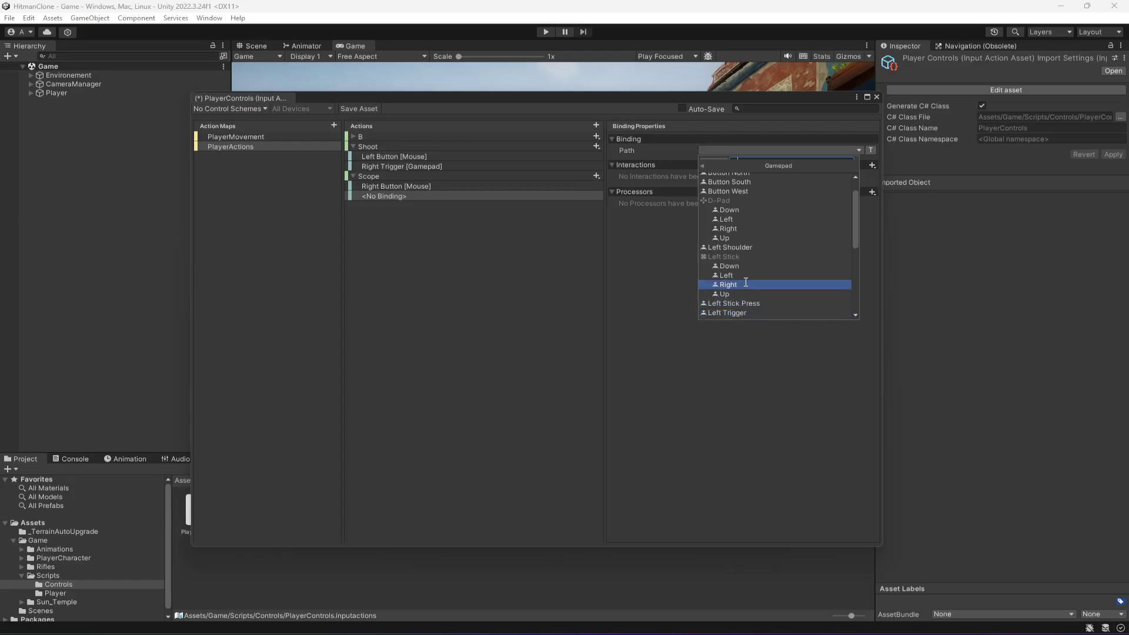
pyautogui.scroll(-2, 743, 279)
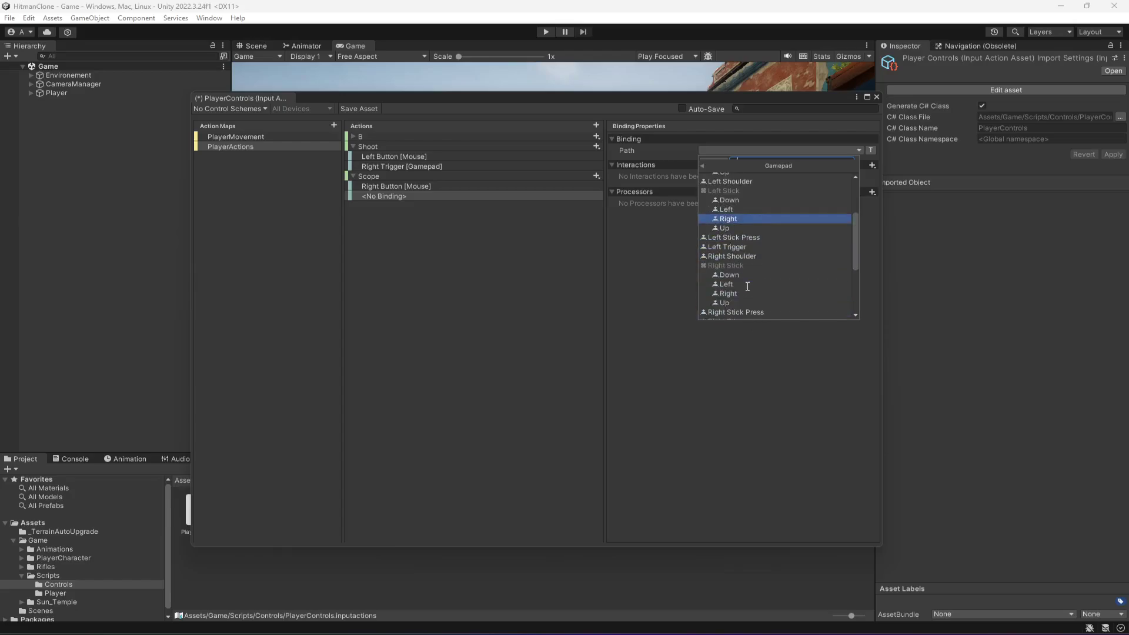
pyautogui.click(736, 247)
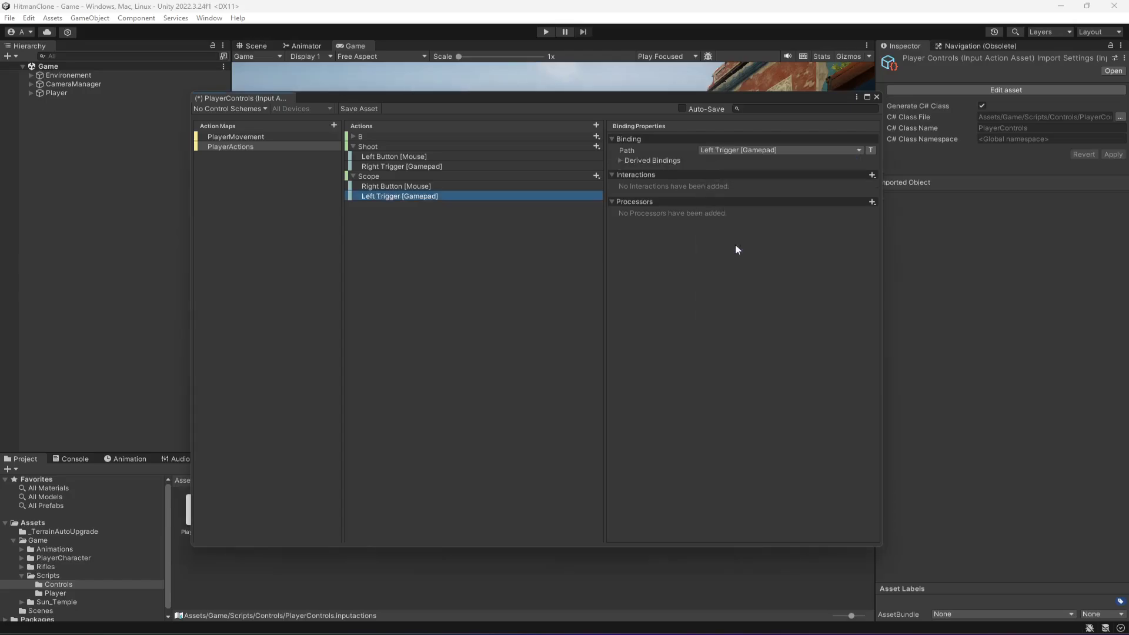
# - Review Scope's two bindings and collapse the Shoot action
pyautogui.click(354, 177)
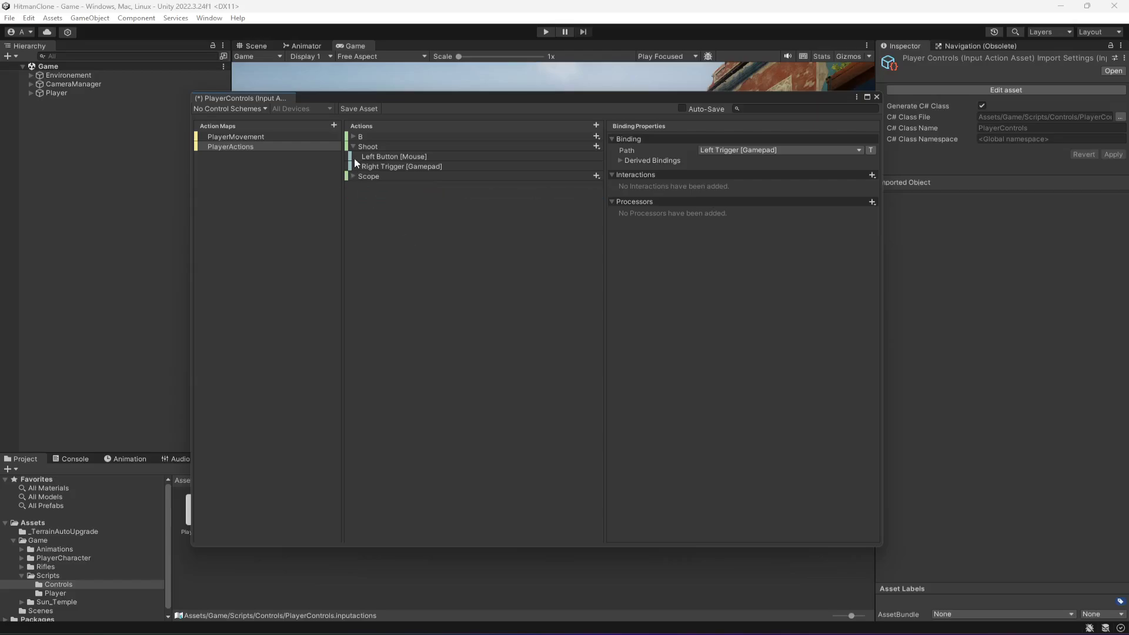
pyautogui.click(354, 147)
pyautogui.click(353, 147)
pyautogui.click(350, 175)
pyautogui.click(350, 177)
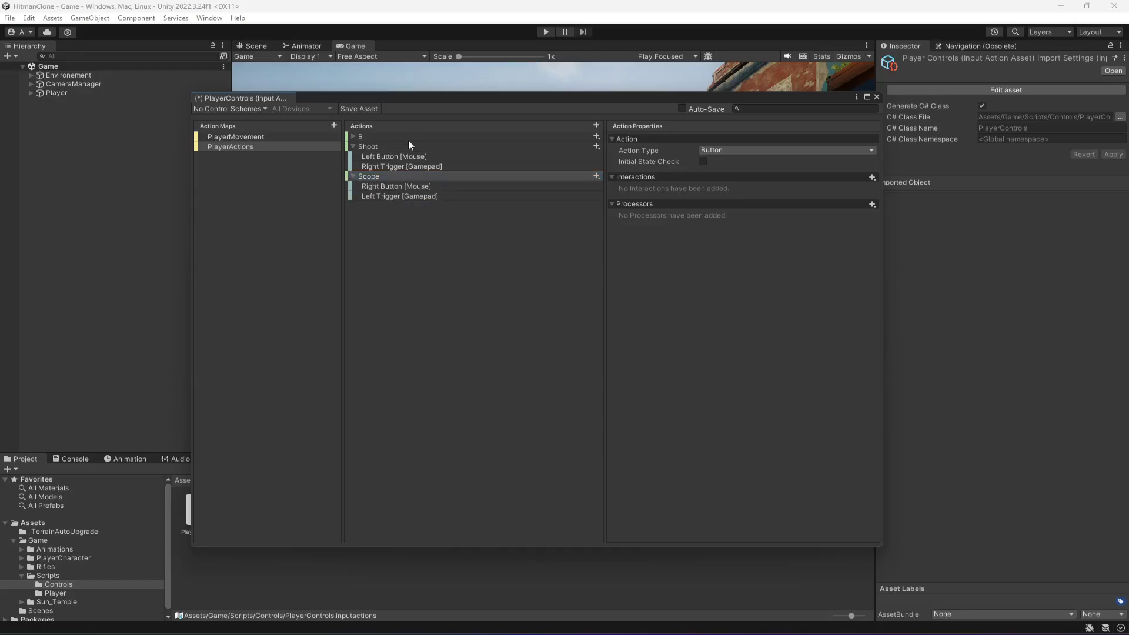
pyautogui.click(353, 147)
# - Add a Reload action to PlayerActions bound to R [Keyboard]
pyautogui.click(353, 156)
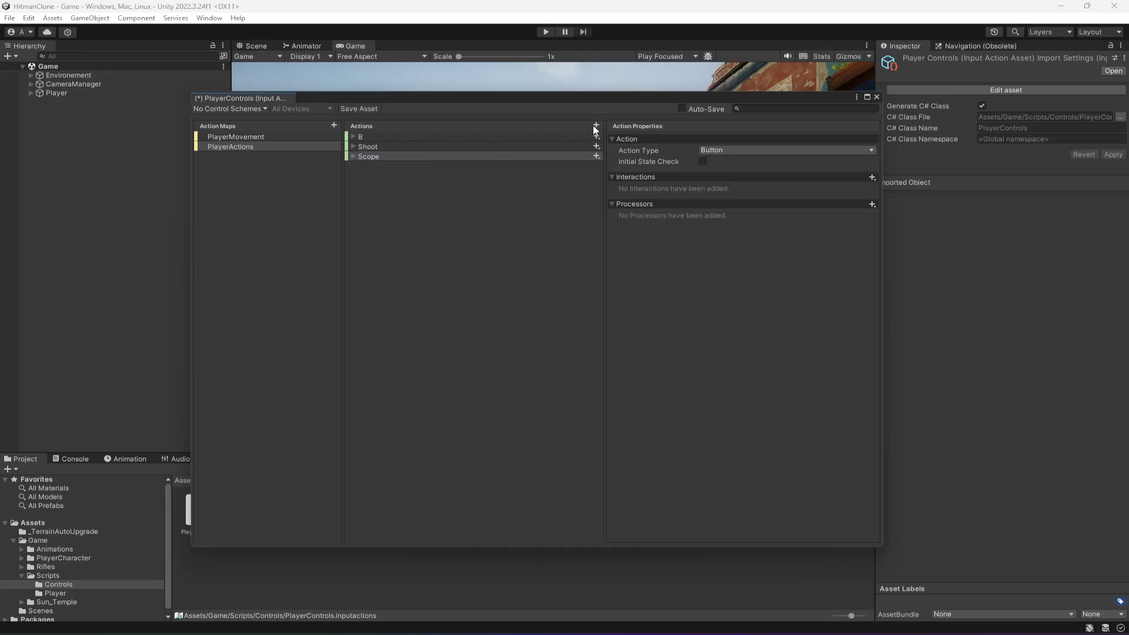
pyautogui.click(595, 126)
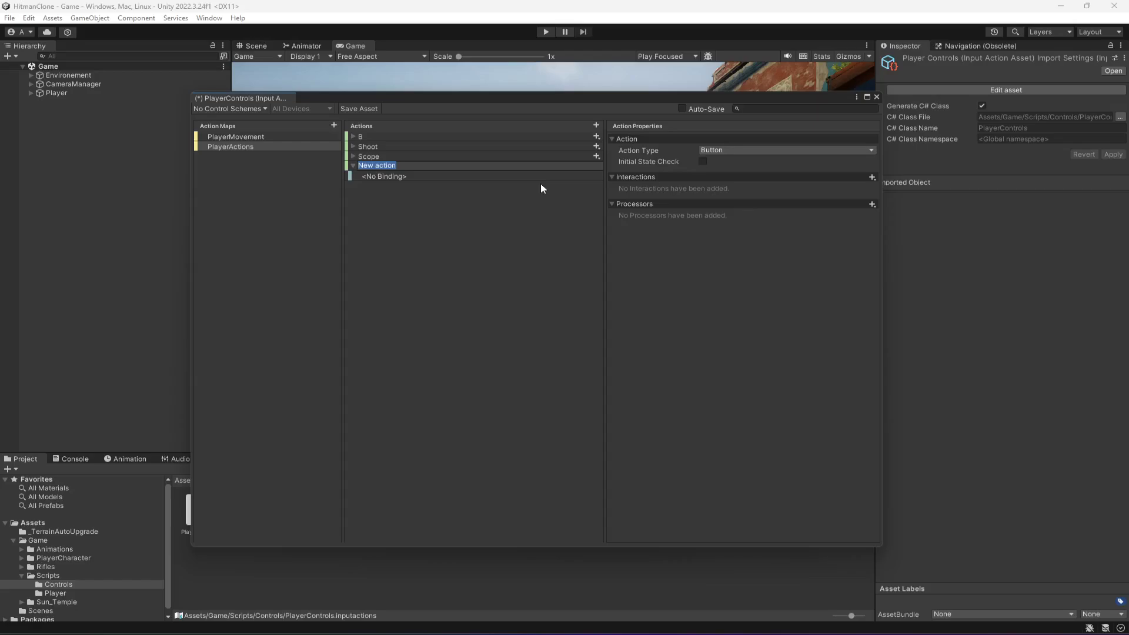
pyautogui.write('Reload')
pyautogui.press('Return')
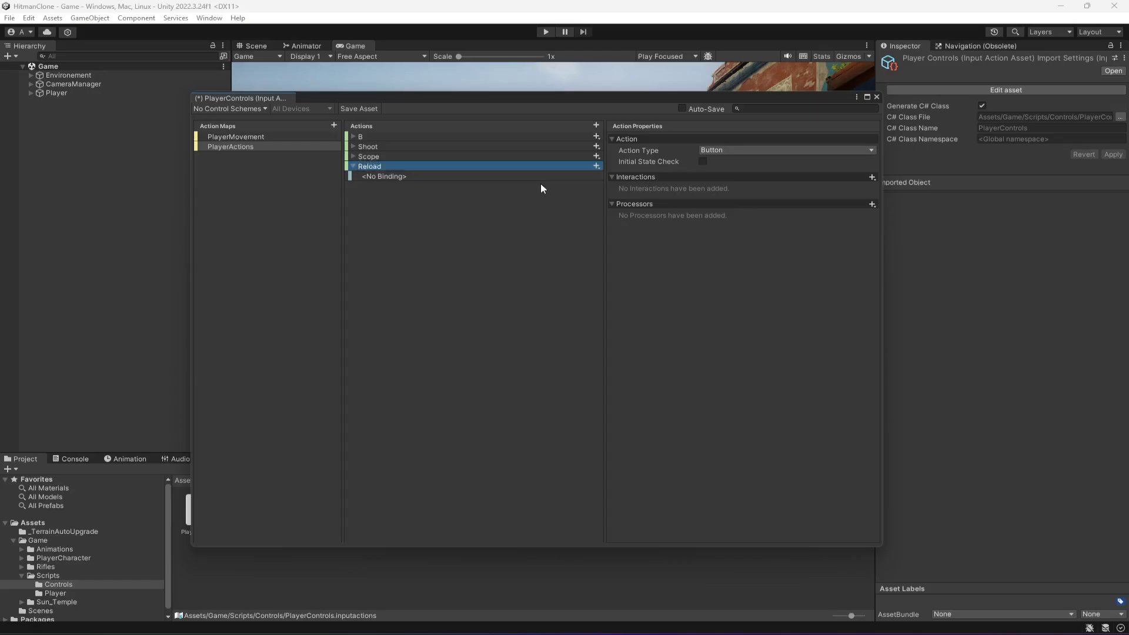
pyautogui.click(541, 179)
pyautogui.click(762, 151)
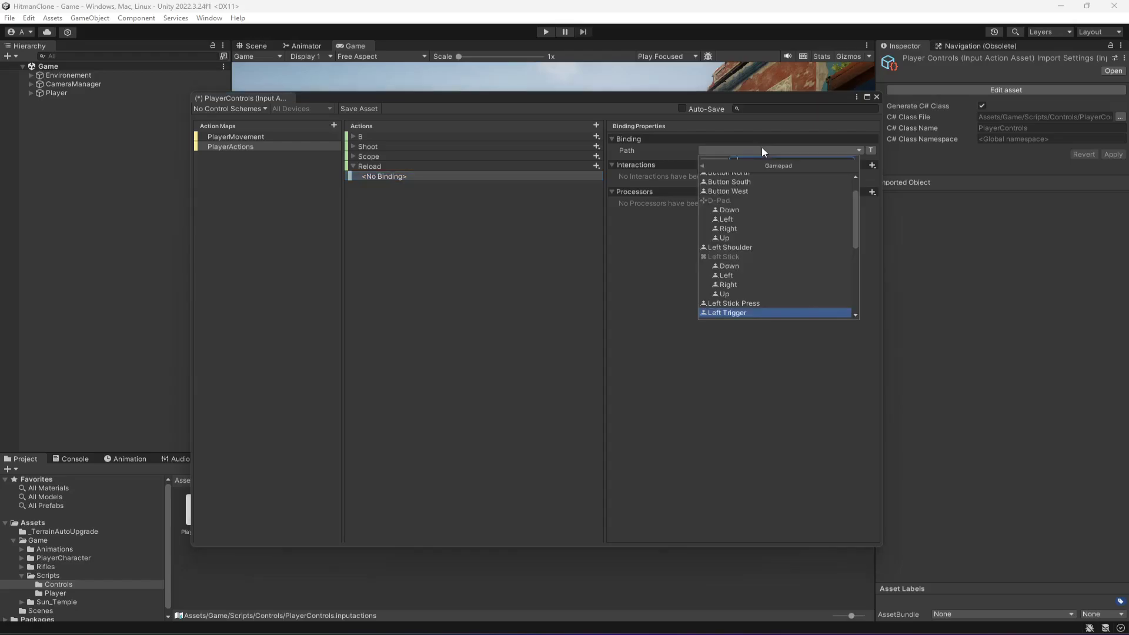
pyautogui.write('r')
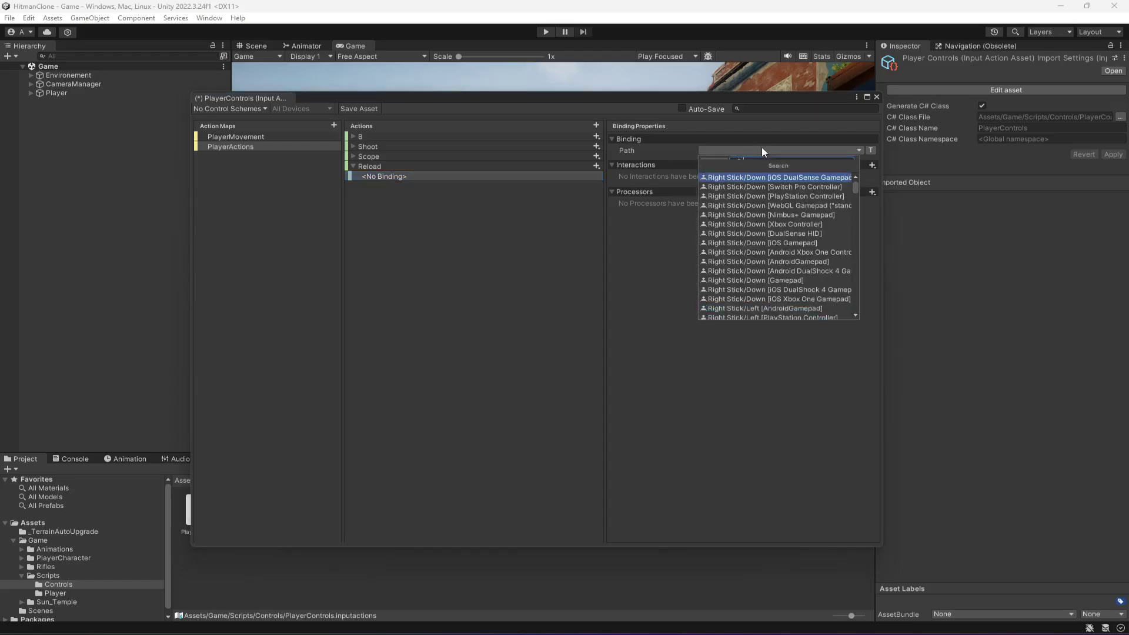
pyautogui.press('Return')
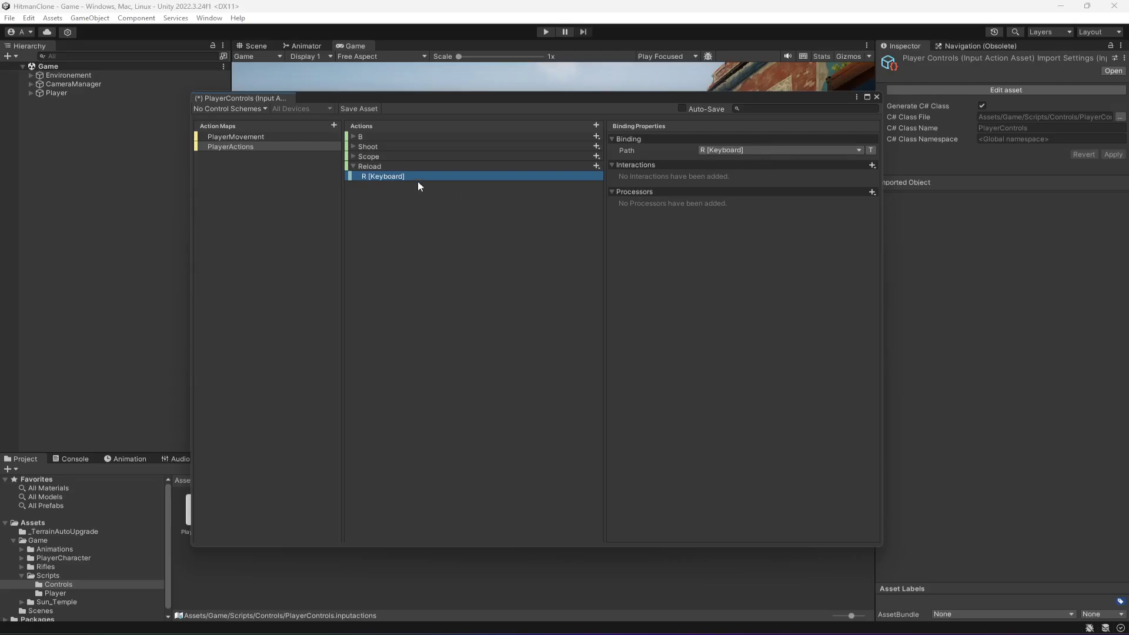
# - Give Reload a second binding to Button West [Gamepad], then collapse the actions
pyautogui.click(595, 167)
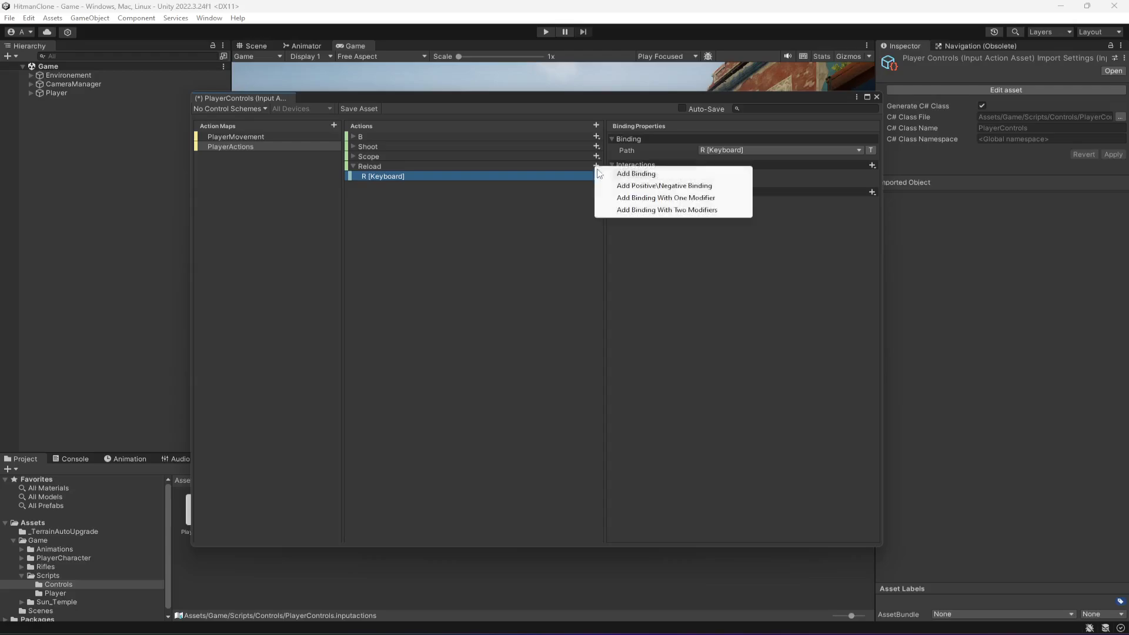
pyautogui.click(617, 173)
pyautogui.click(740, 150)
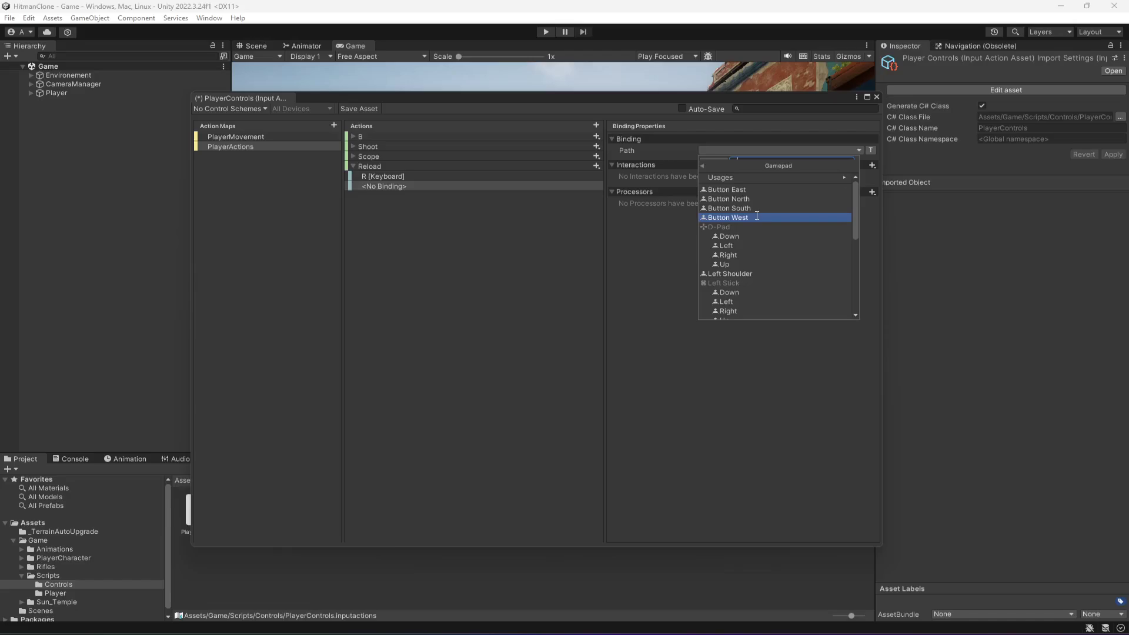
pyautogui.click(757, 217)
pyautogui.click(352, 136)
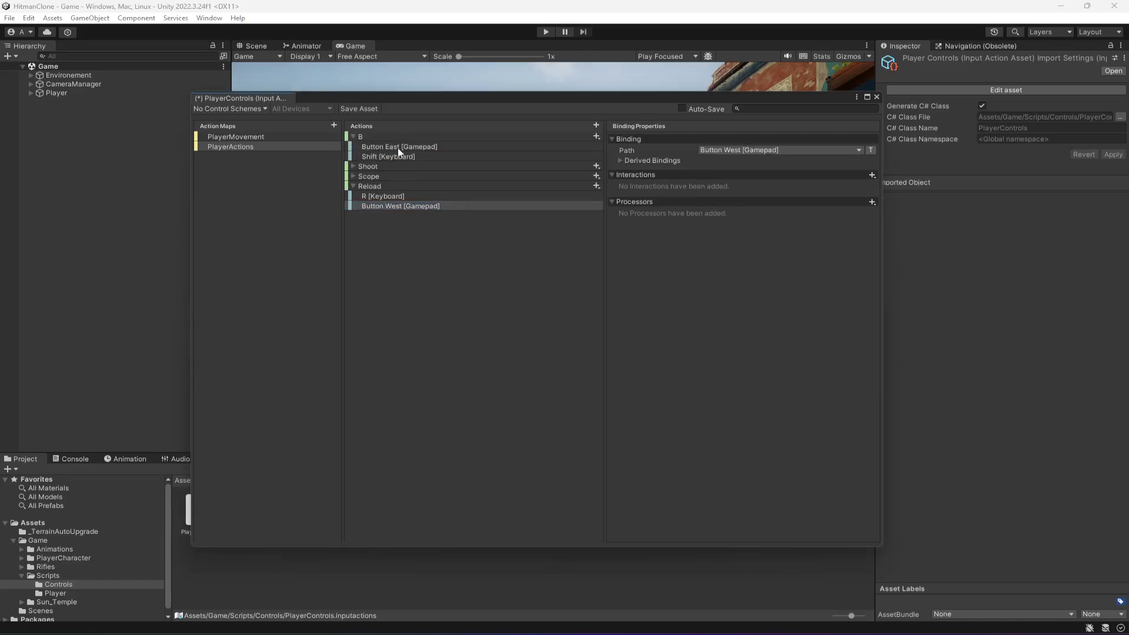
pyautogui.click(354, 136)
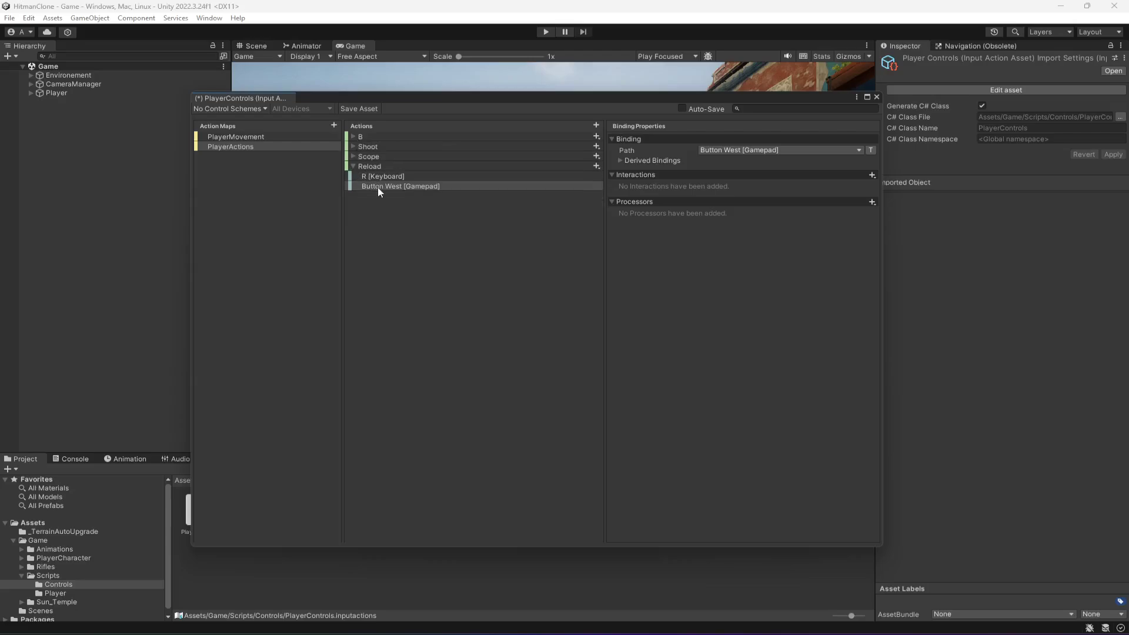
pyautogui.click(353, 167)
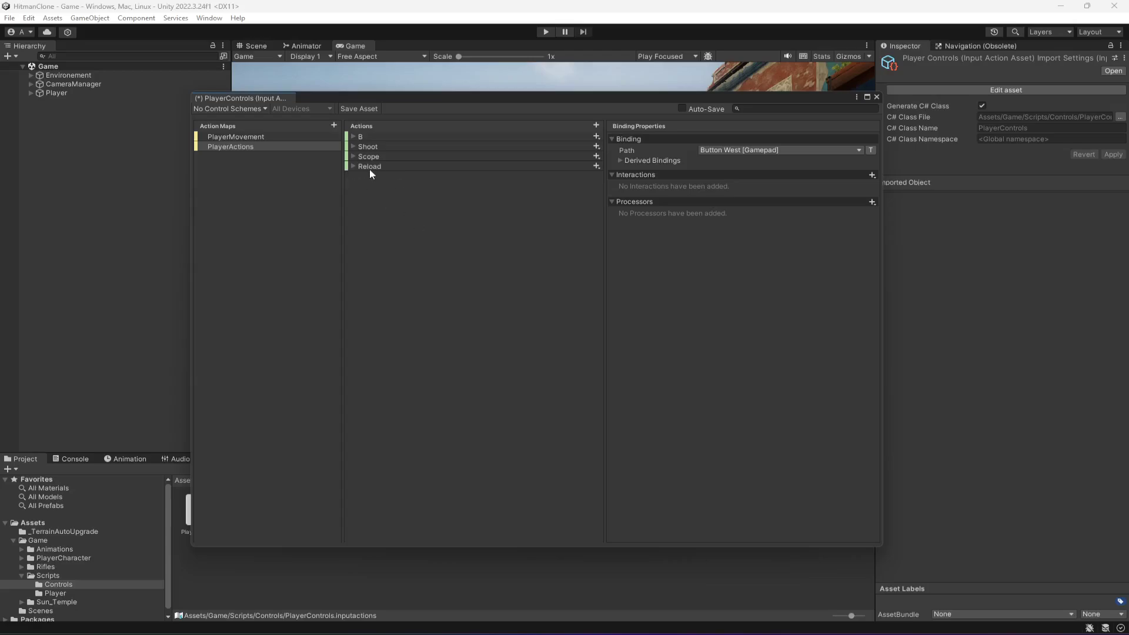
# - Add an action named C to PlayerActions bound to C [Keyboard]
pyautogui.click(595, 126)
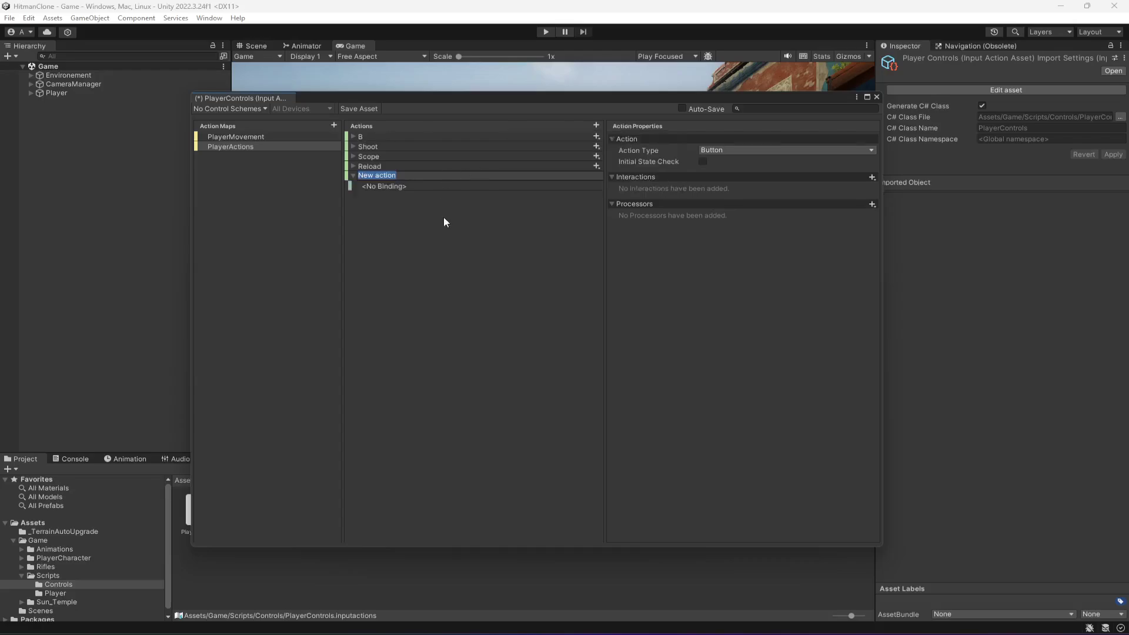
pyautogui.write('ChangeRifle')
pyautogui.hotkey('ctrl', 'a')
pyautogui.write('C')
pyautogui.press('Return')
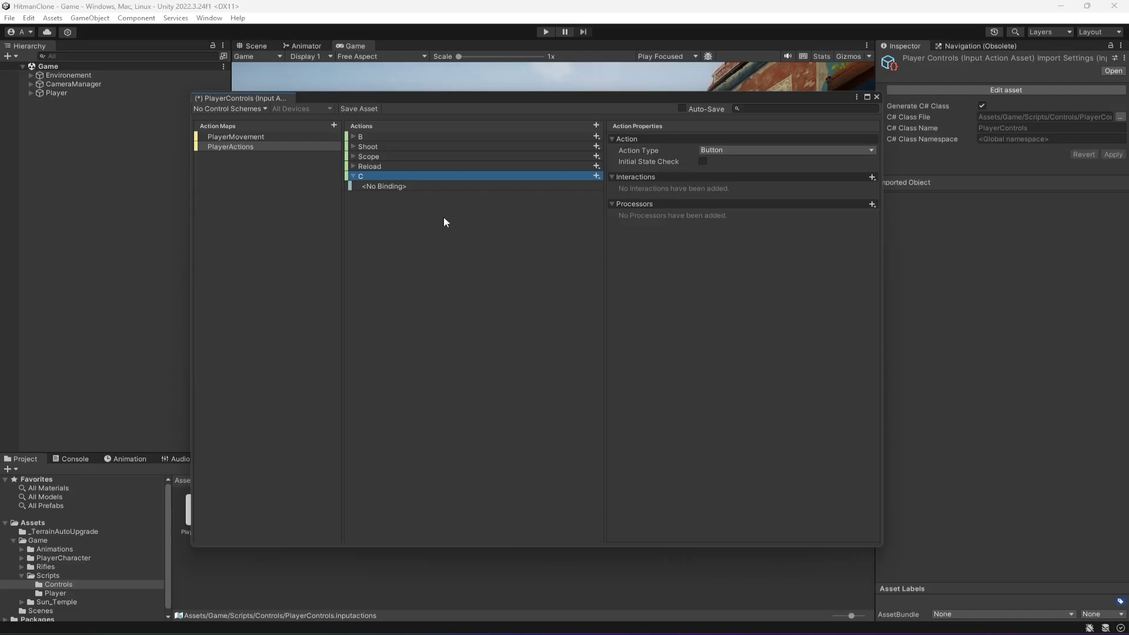
pyautogui.click(405, 185)
pyautogui.click(729, 150)
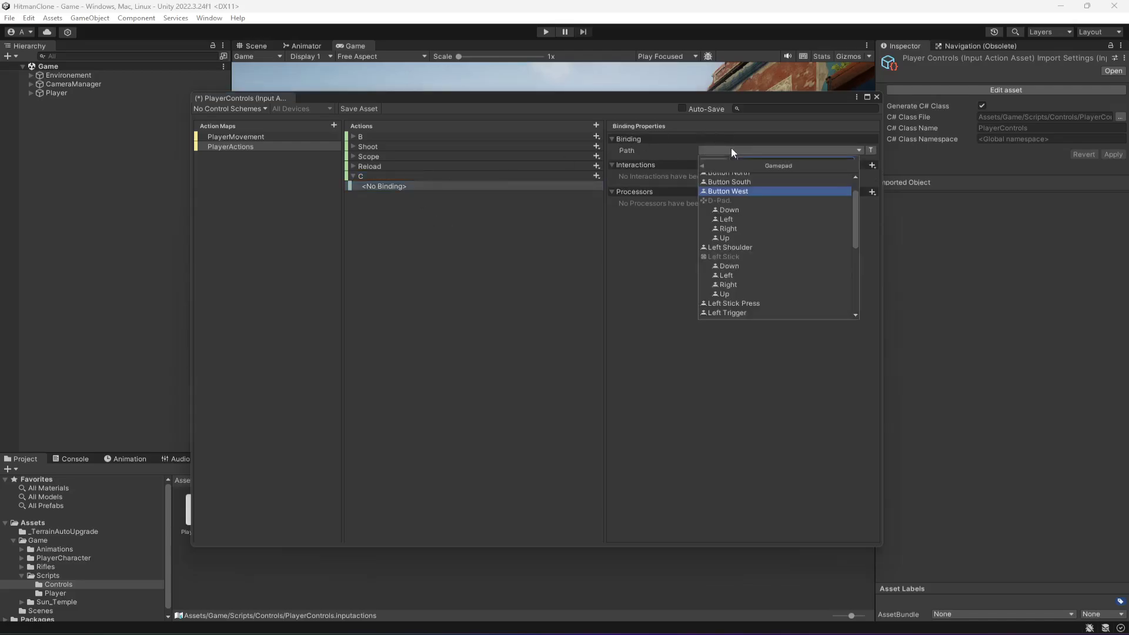
pyautogui.write('c')
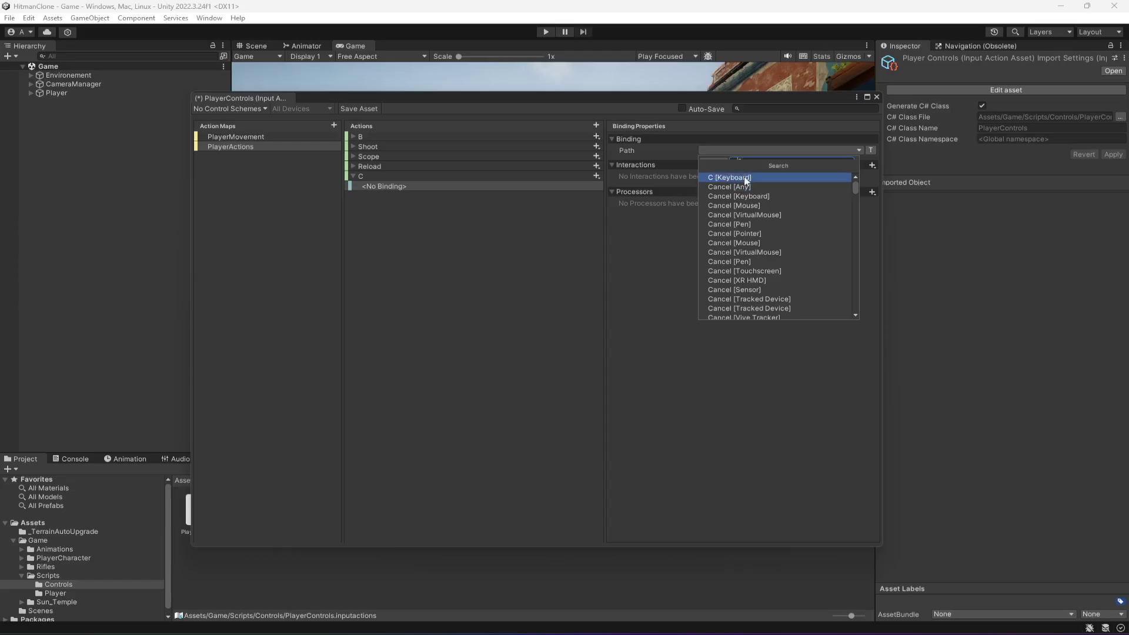
pyautogui.click(720, 177)
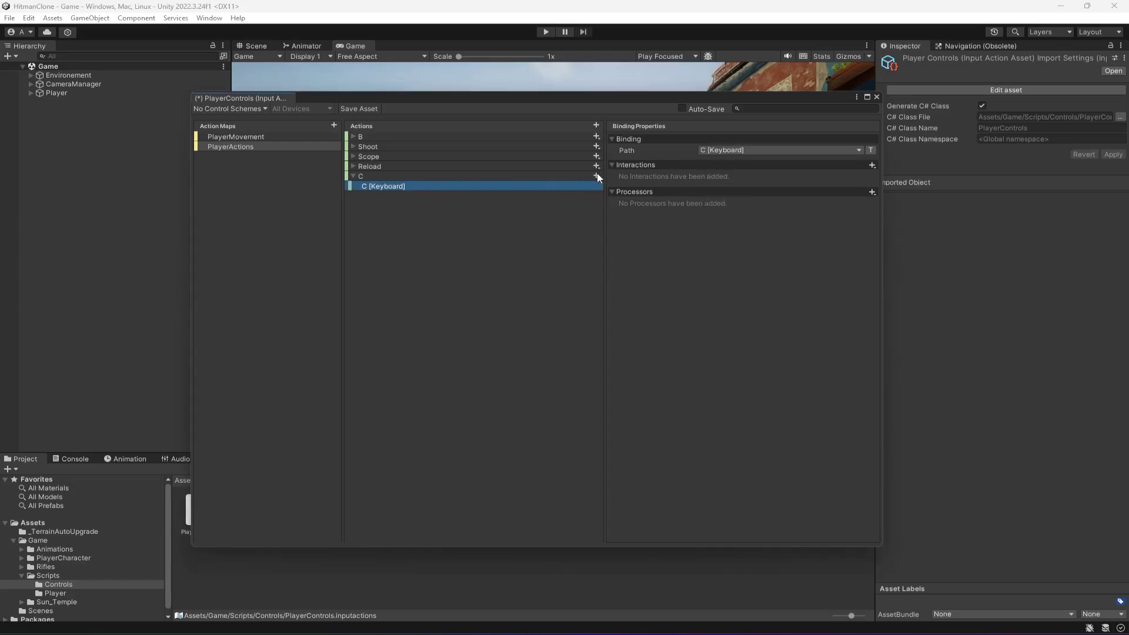
# - Give C a second binding to Button North [Gamepad] and collapse it
pyautogui.click(598, 176)
pyautogui.click(732, 177)
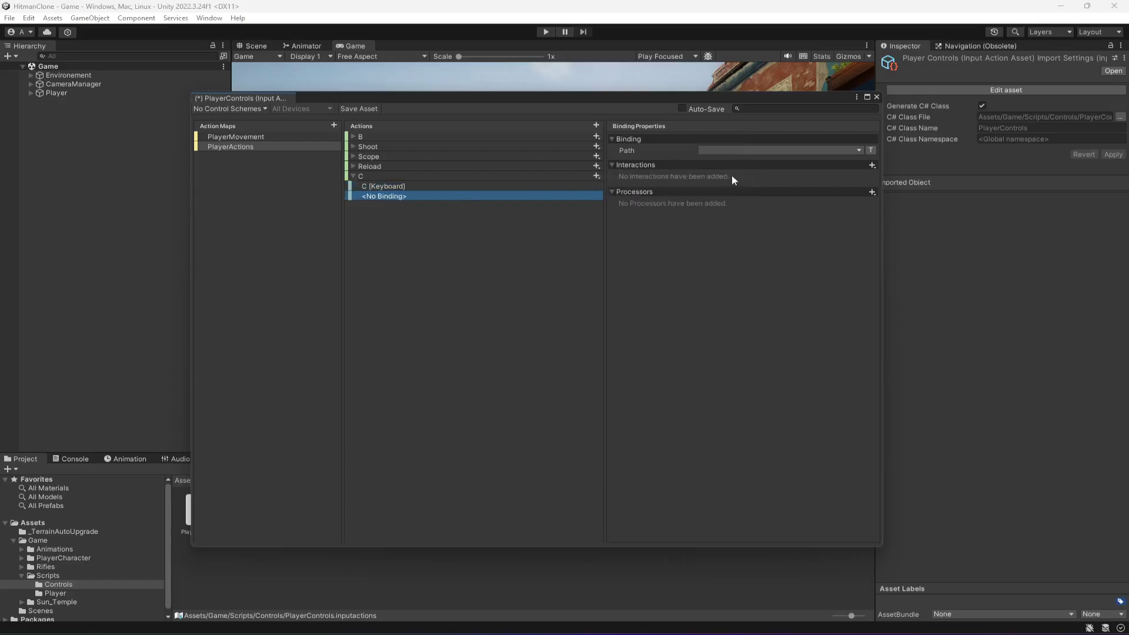
pyautogui.click(735, 151)
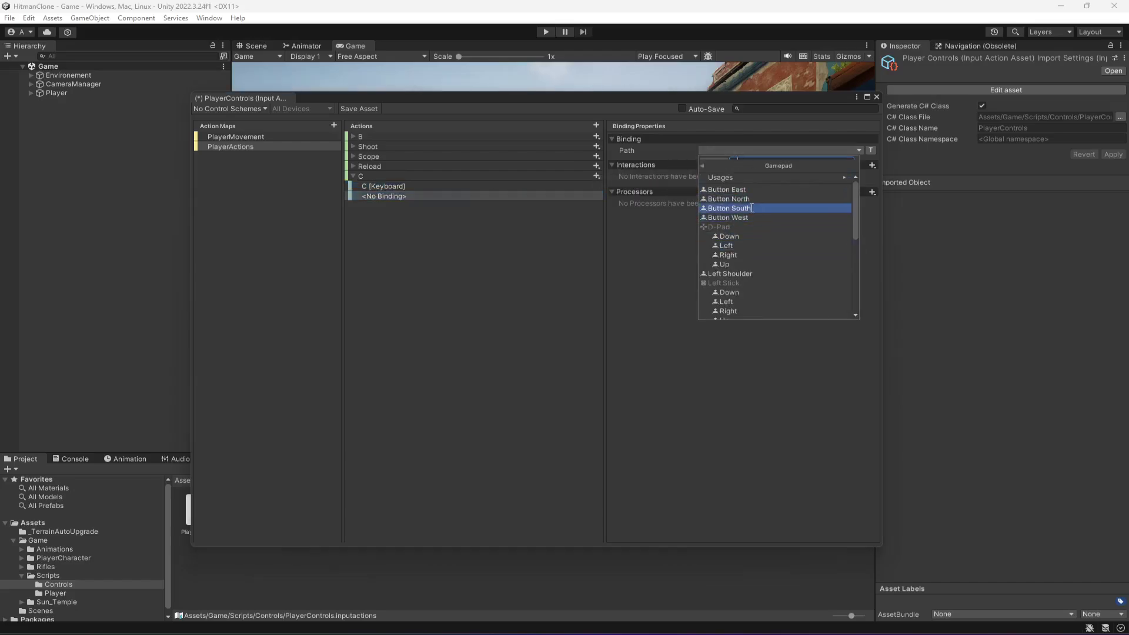
pyautogui.click(751, 199)
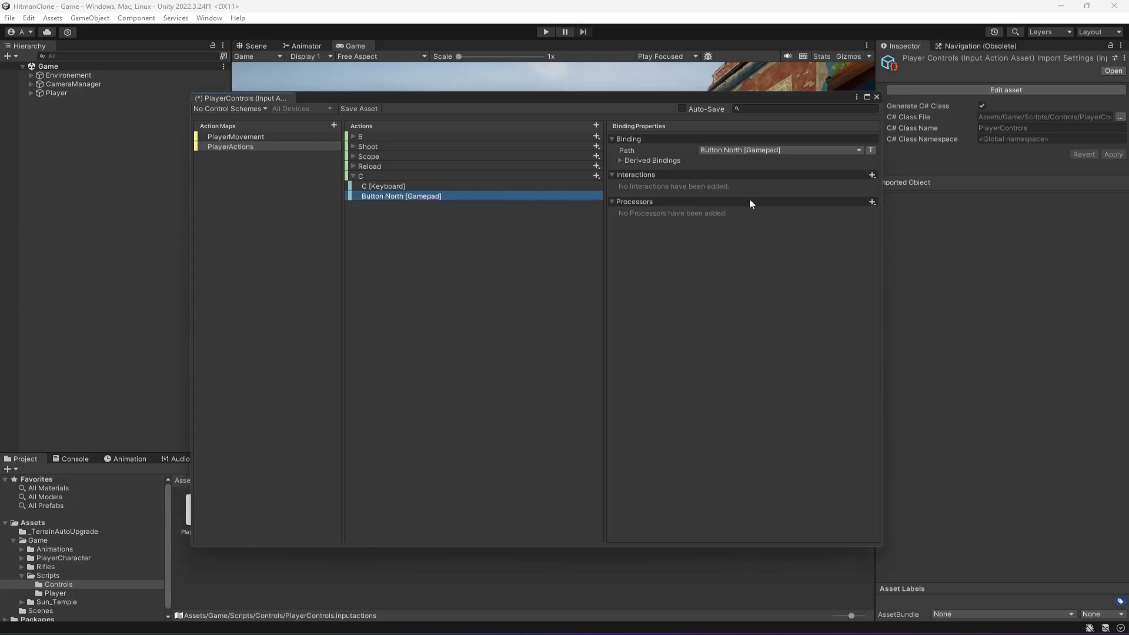
pyautogui.click(353, 175)
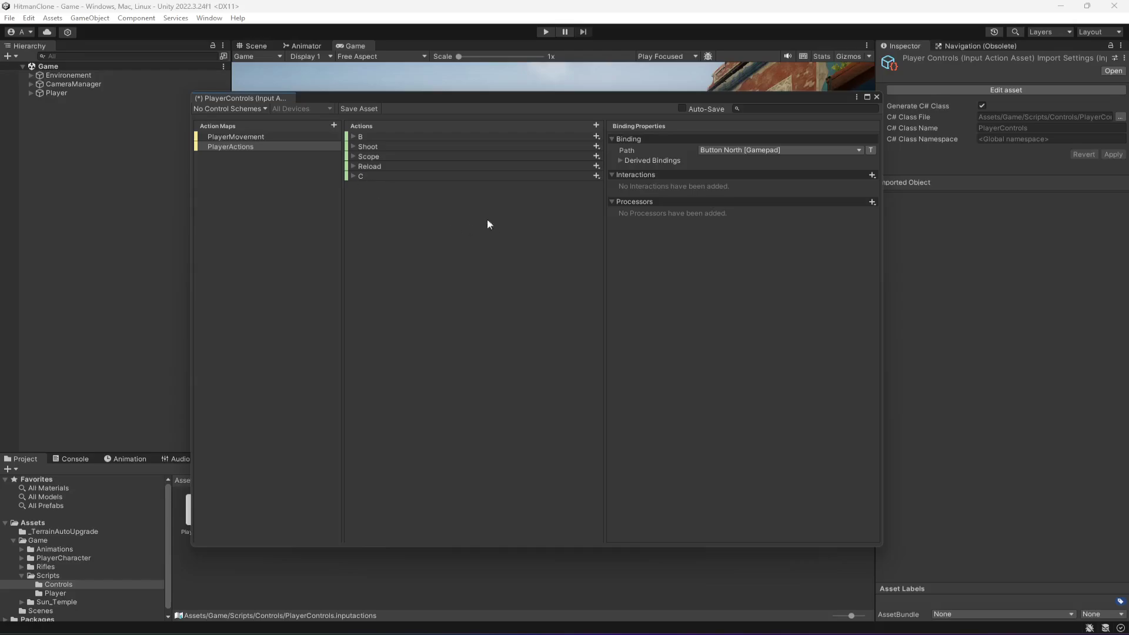
# - Add a Pause action to PlayerActions bound to Escape [Keyboard]
pyautogui.click(596, 126)
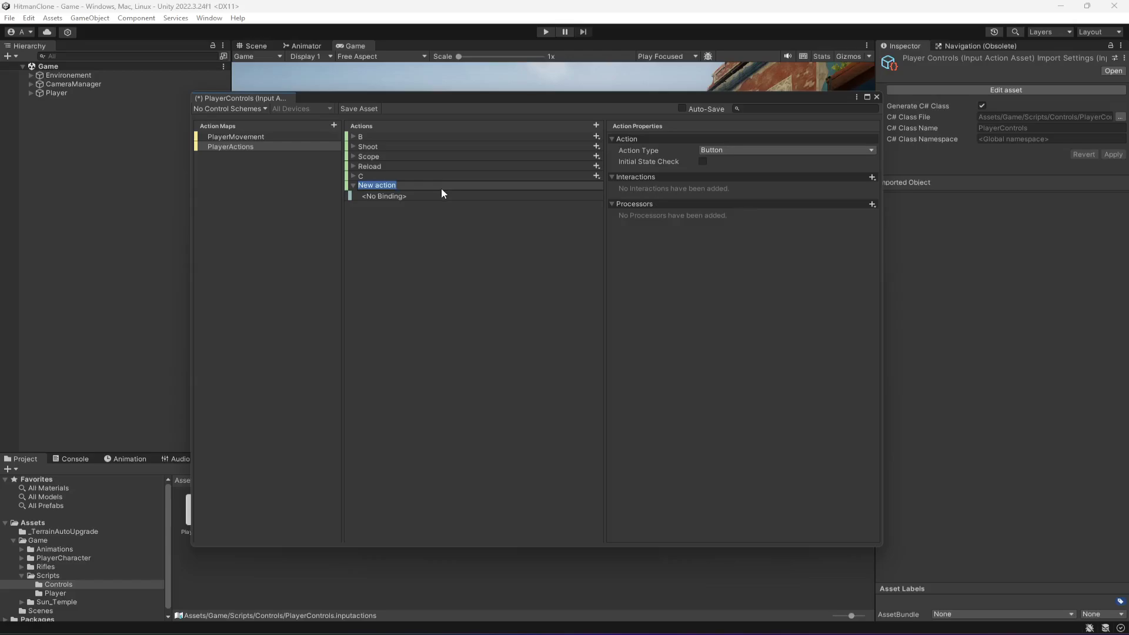
pyautogui.write('Pause')
pyautogui.press('Return')
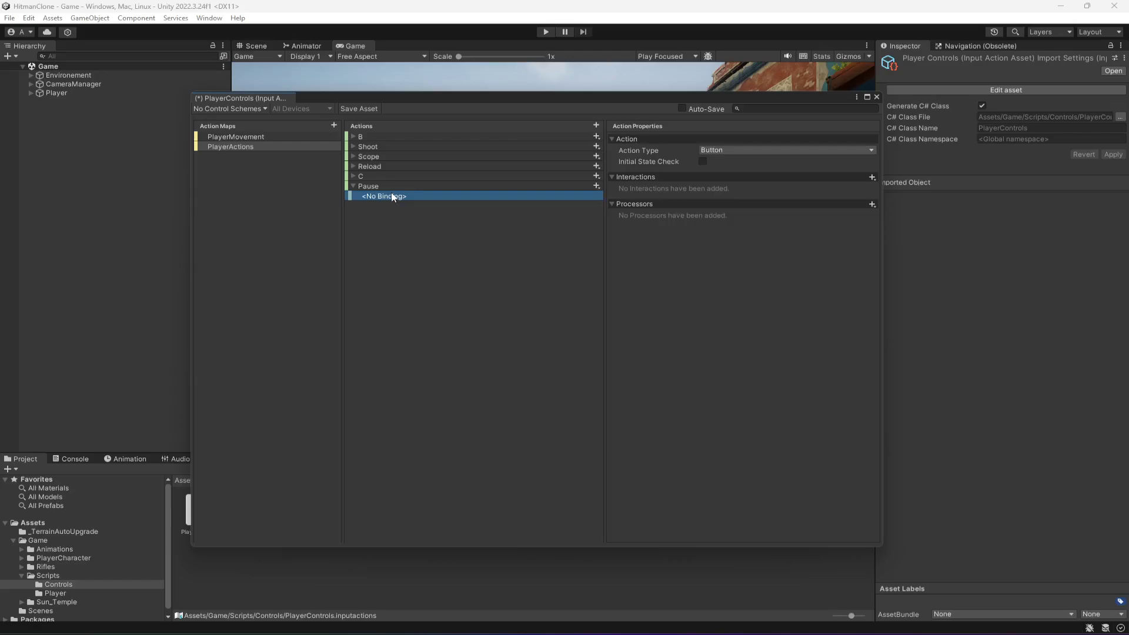
pyautogui.click(712, 150)
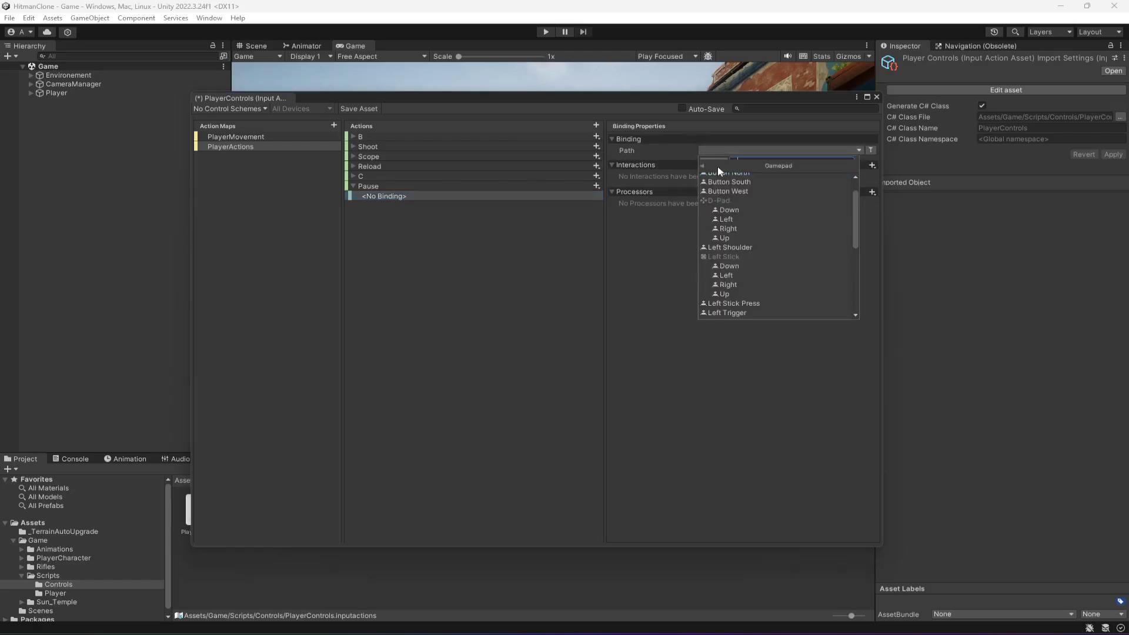
pyautogui.write('es')
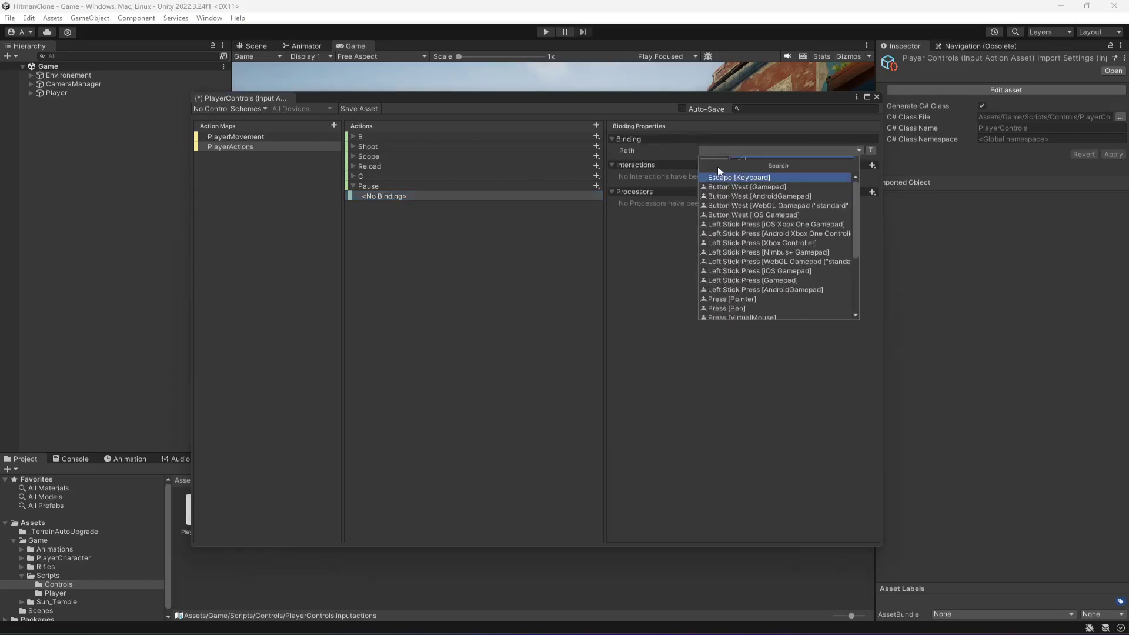
pyautogui.press('Return')
# - Give Pause a second binding to Start [Gamepad] and collapse it
pyautogui.click(597, 186)
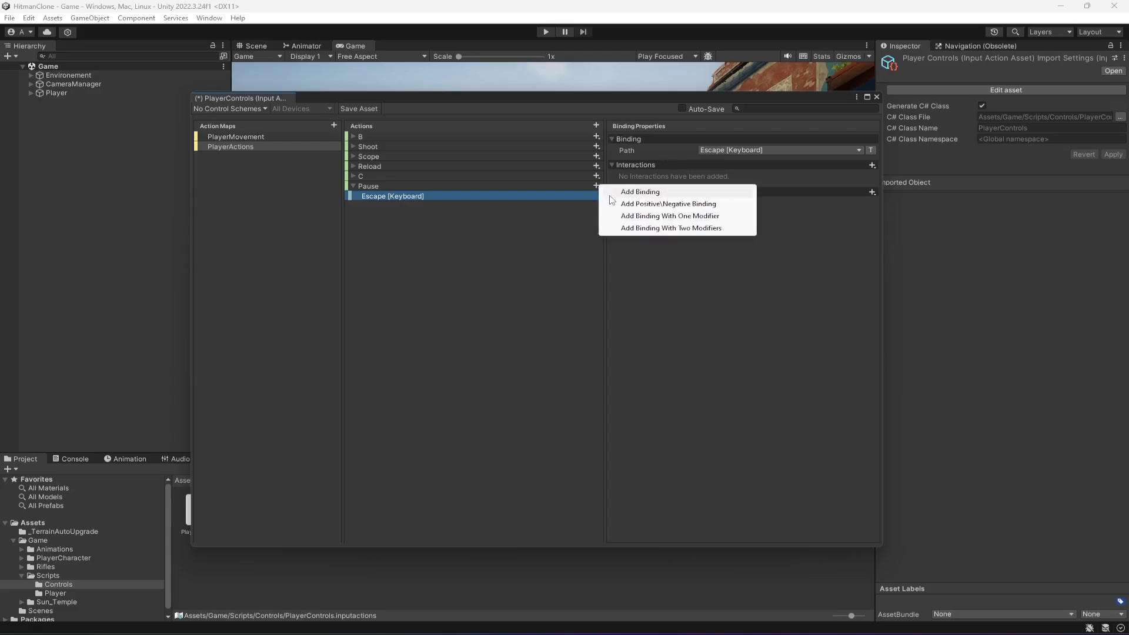
pyautogui.click(623, 190)
pyautogui.click(745, 150)
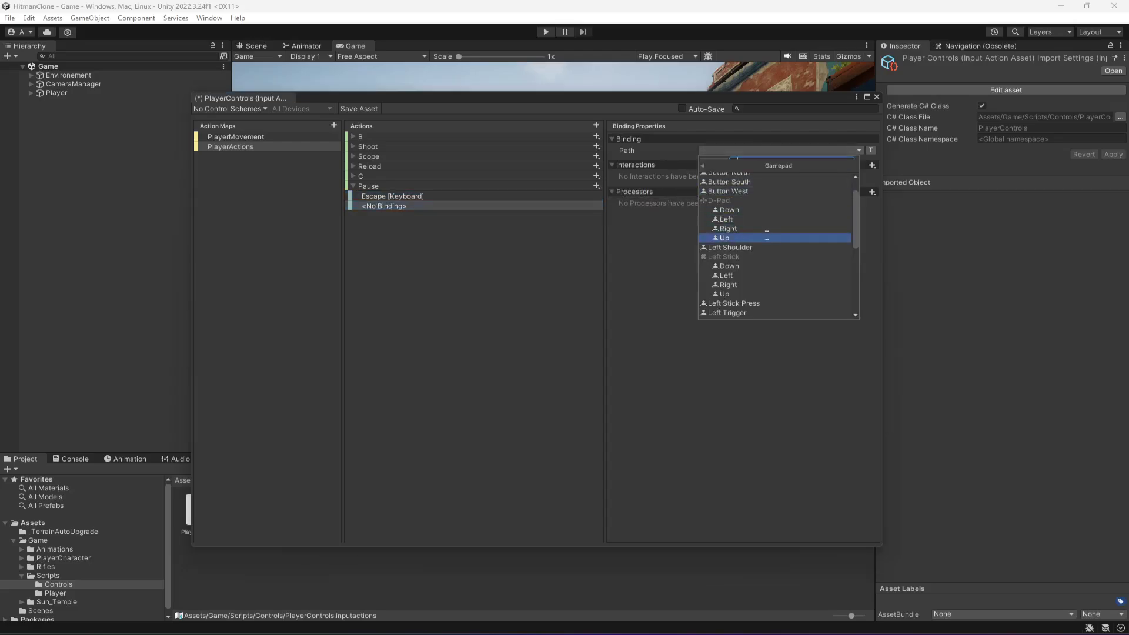
pyautogui.scroll(-3, 767, 265)
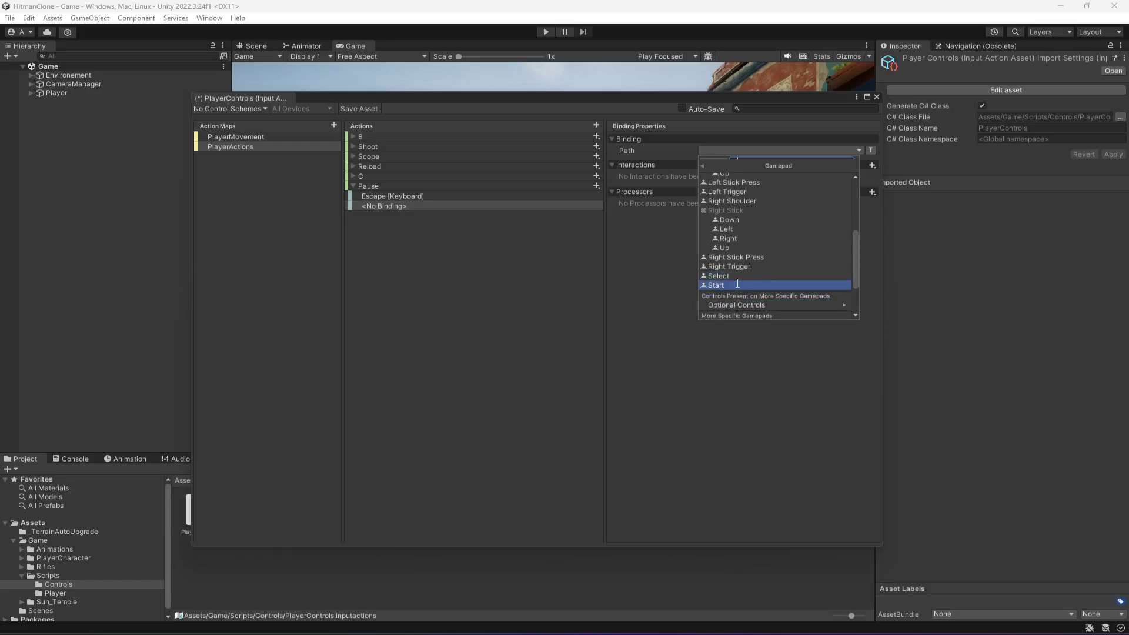
pyautogui.click(737, 285)
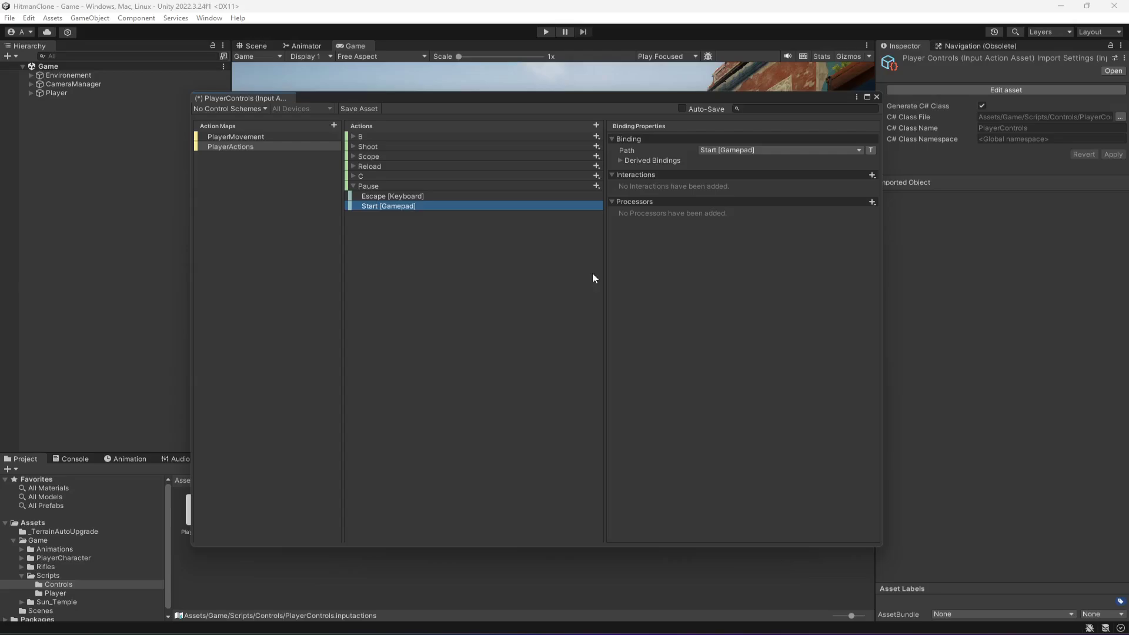
pyautogui.click(352, 187)
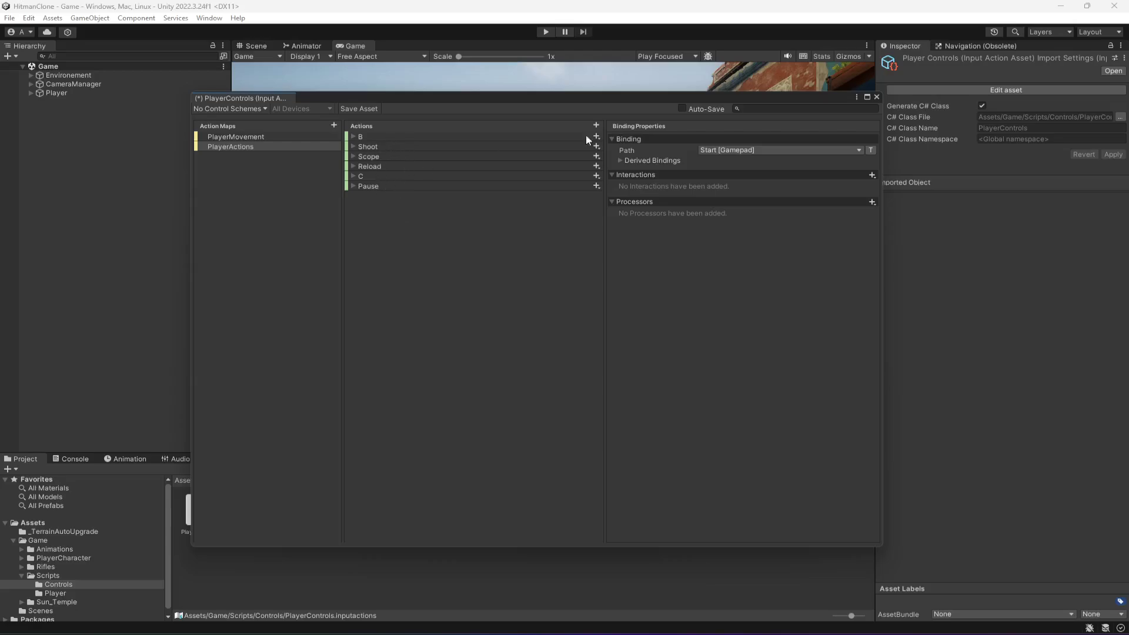
# - Close the PlayerControls Input Actions editor, choosing Save when prompted
pyautogui.click(876, 97)
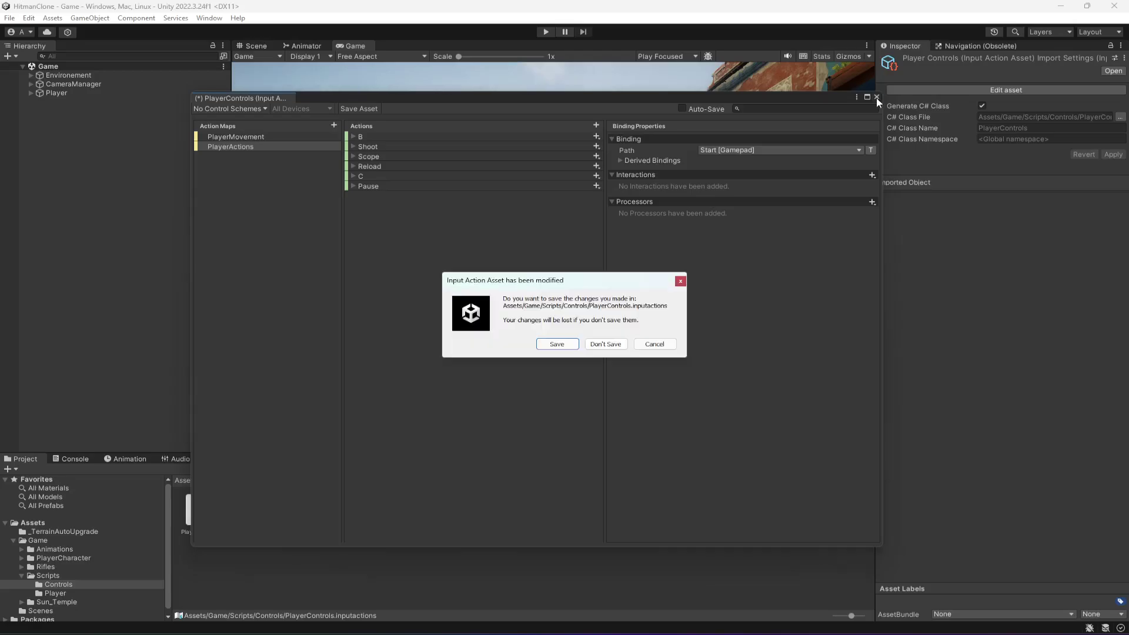
pyautogui.click(562, 346)
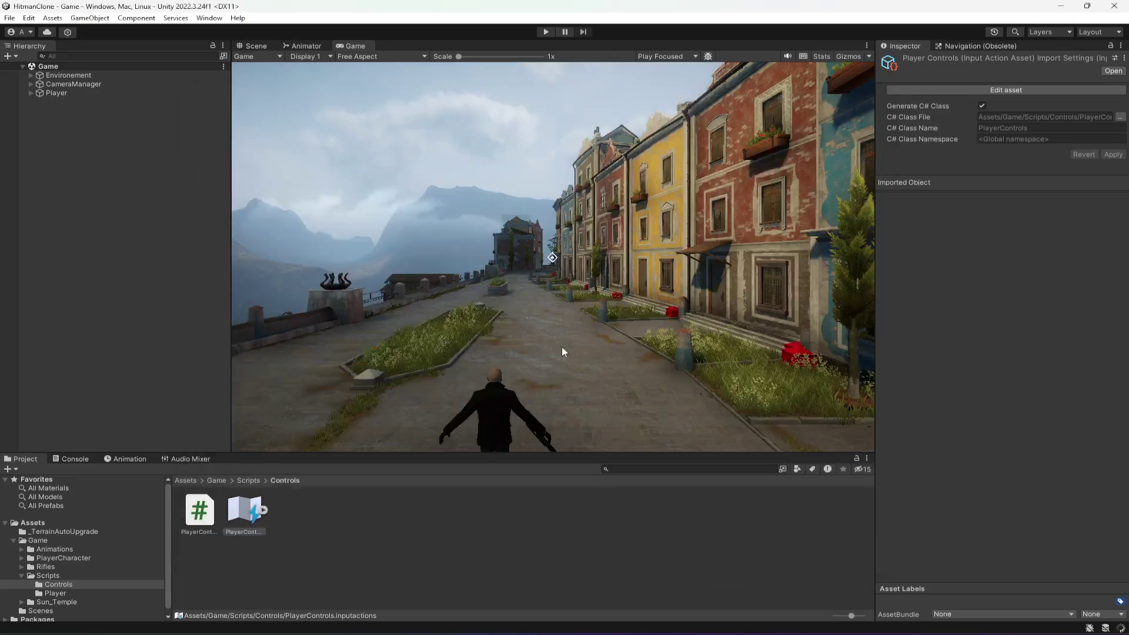